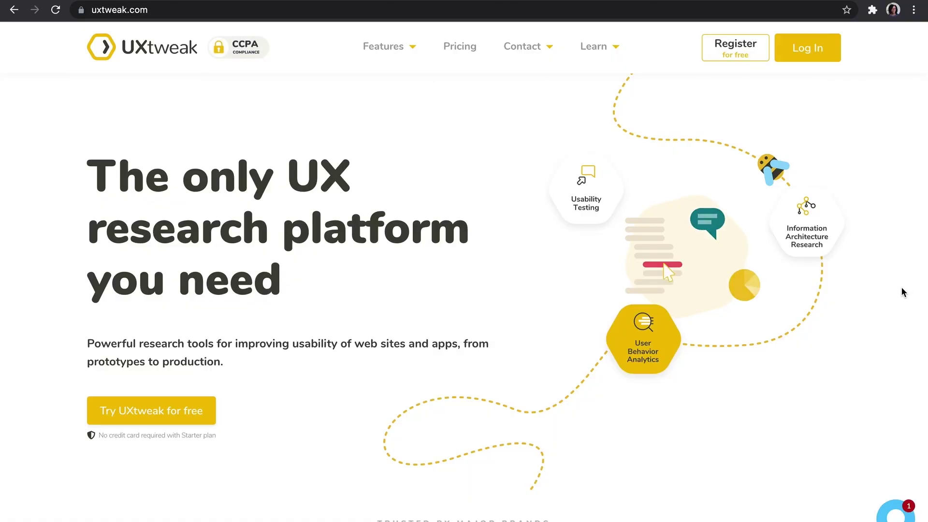
- Answer Yes to 'Do you shop online?' in the preview and continue on to Task 1
{"action": "scroll", "coordinate": [900, 285], "scroll_direction": "down", "scroll_amount": 5}
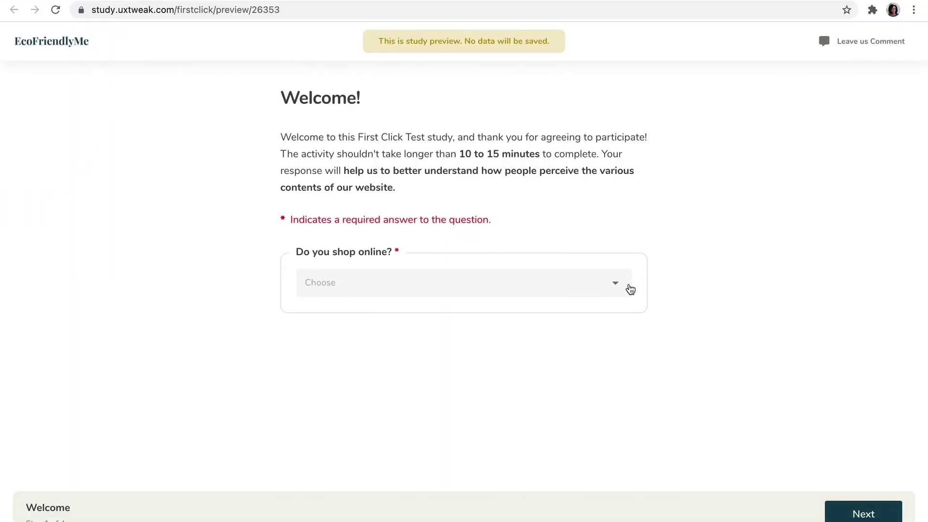
{"action": "left_click", "coordinate": [623, 288]}
{"action": "left_click", "coordinate": [587, 342]}
{"action": "left_click", "coordinate": [842, 510]}
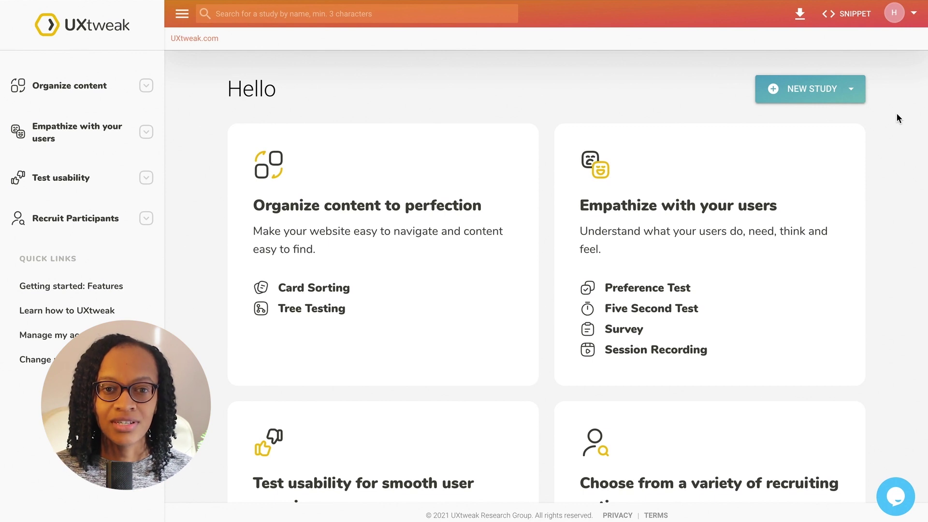
- Start a First Click Test from the dashboard and name it 'First Click Test -Homepage'
{"action": "scroll", "coordinate": [896, 114], "scroll_direction": "down", "scroll_amount": 2}
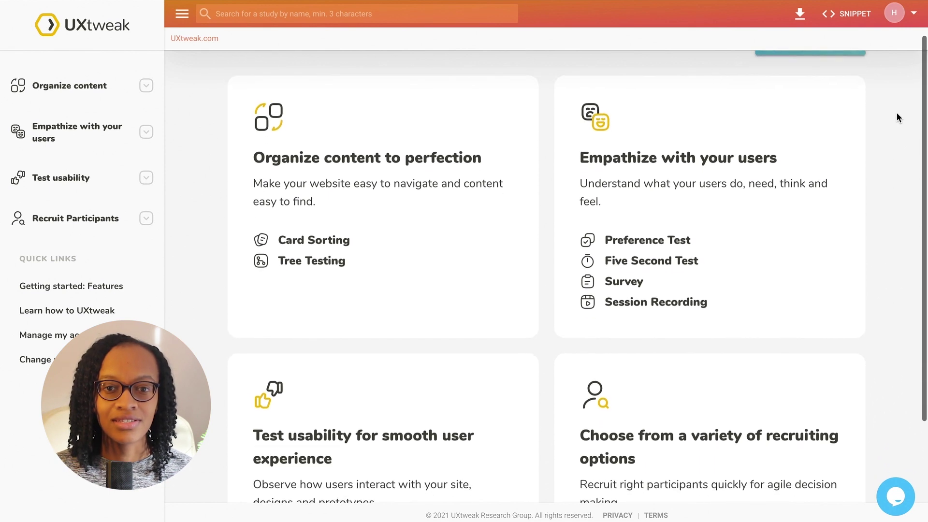
{"action": "scroll", "coordinate": [896, 114], "scroll_direction": "down", "scroll_amount": 3}
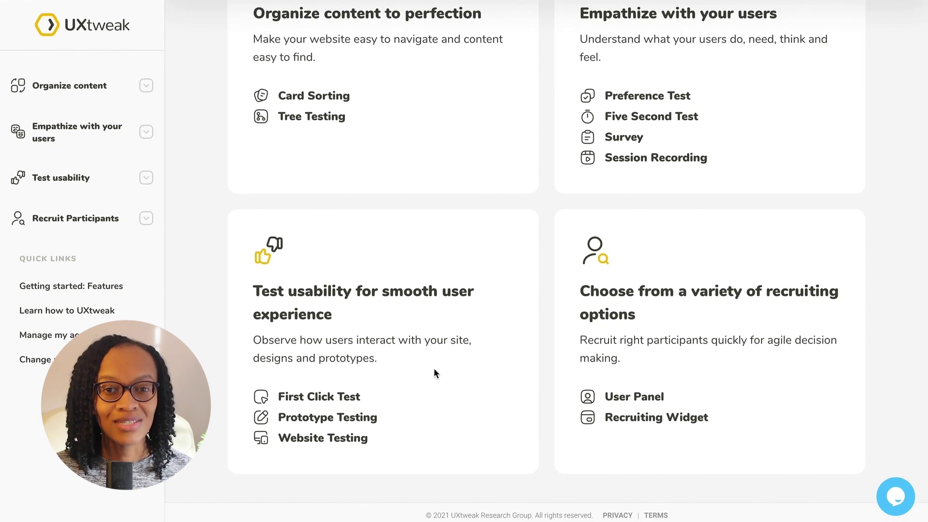
{"action": "left_click", "coordinate": [354, 398]}
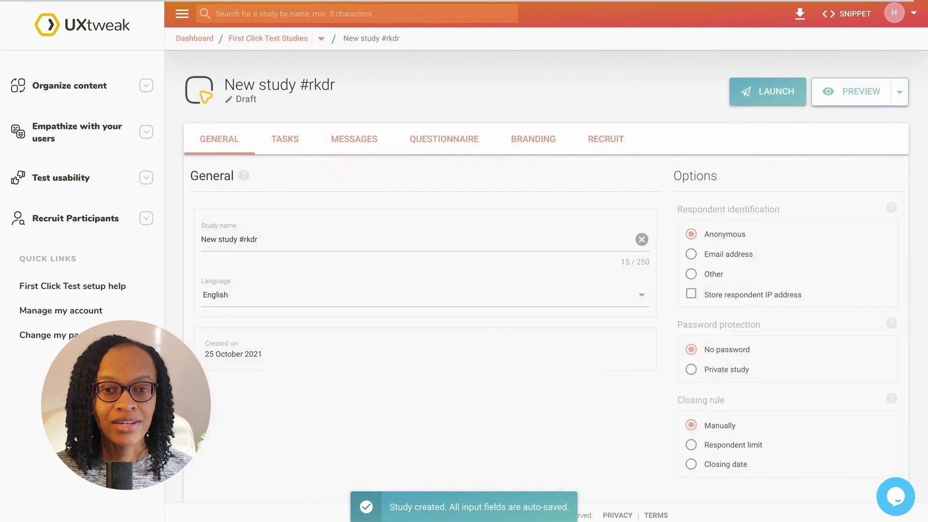
{"action": "triple_click", "coordinate": [259, 238]}
{"action": "type", "text": "First Click"}
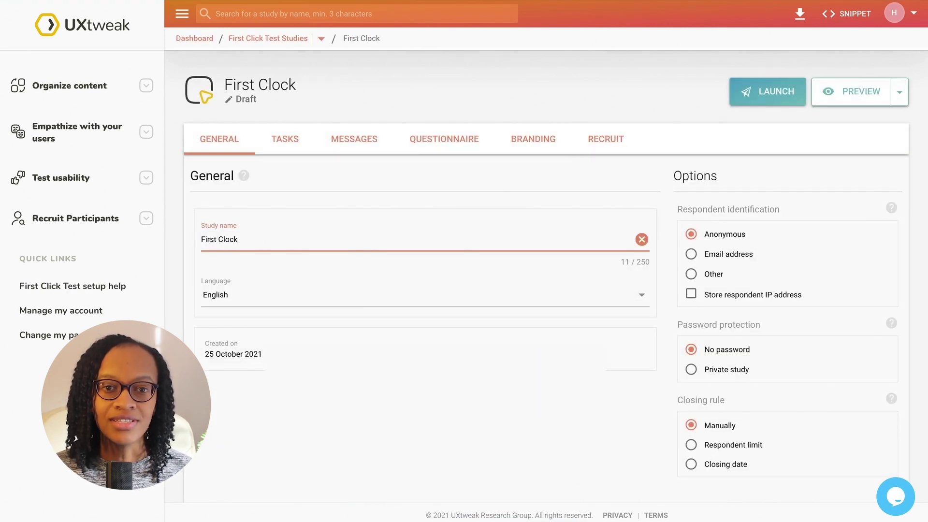
{"action": "type", "text": " Test - D"}
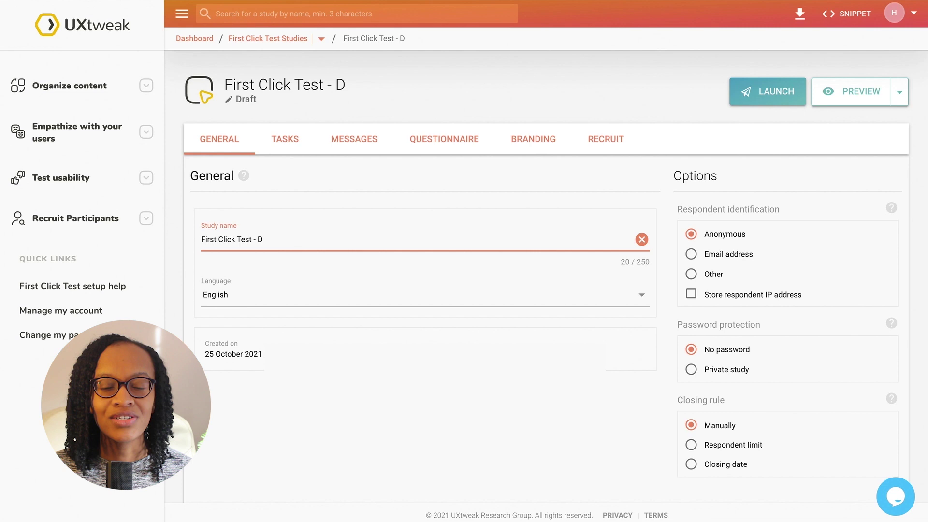
{"action": "key", "text": "BackSpace"}
{"action": "key", "text": "BackSpace"}
{"action": "type", "text": "Homepage"}
{"action": "left_click", "coordinate": [676, 187]}
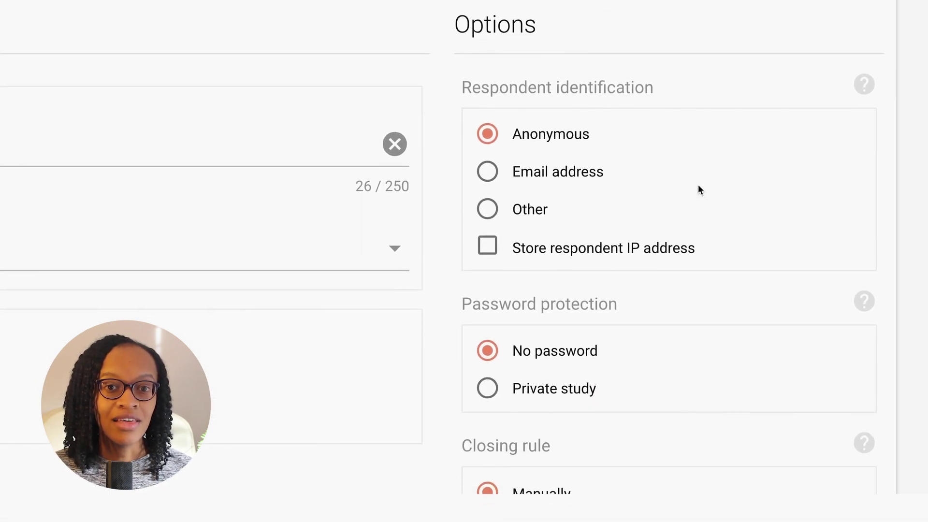
{"action": "scroll", "coordinate": [698, 184], "scroll_direction": "down", "scroll_amount": 3}
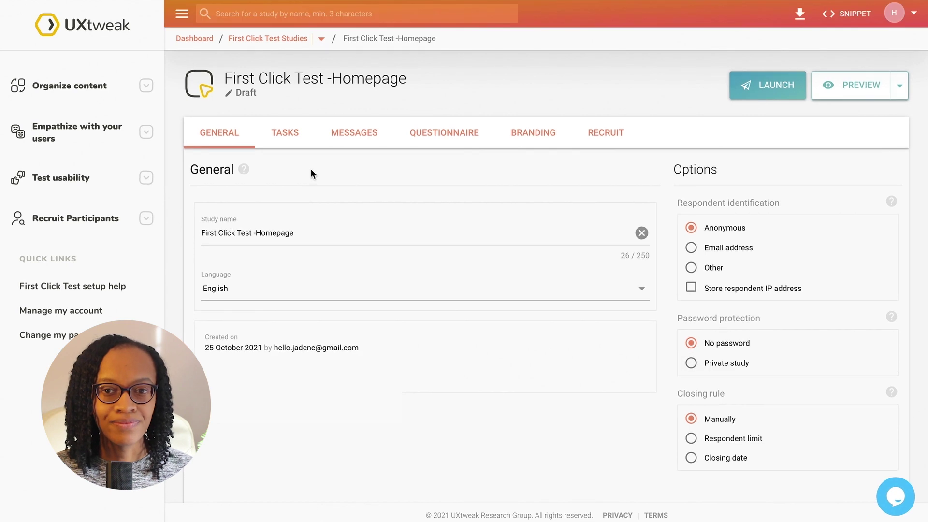
- Set task T1's text to 'Where would you find new products?'
{"action": "left_click", "coordinate": [287, 138]}
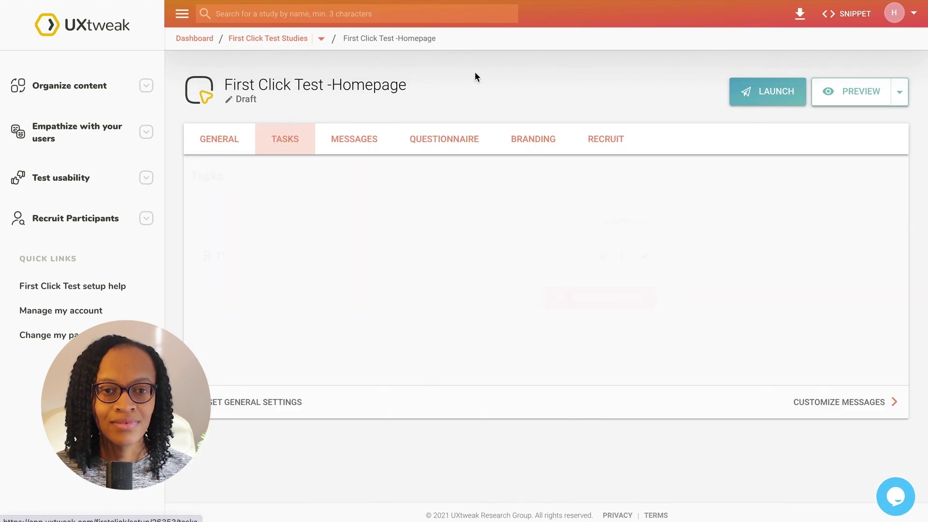
{"action": "left_click", "coordinate": [644, 256]}
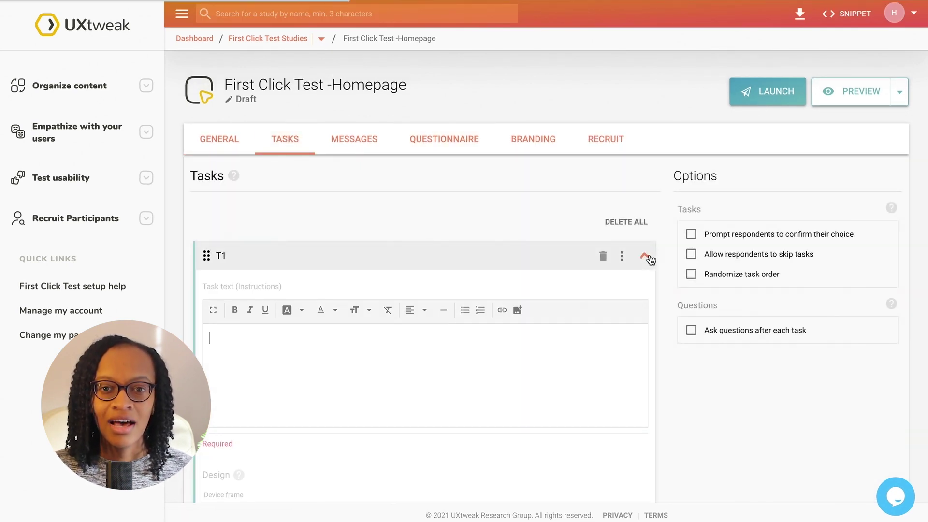
{"action": "scroll", "coordinate": [489, 398], "scroll_direction": "down", "scroll_amount": 2}
{"action": "type", "text": "Whe"}
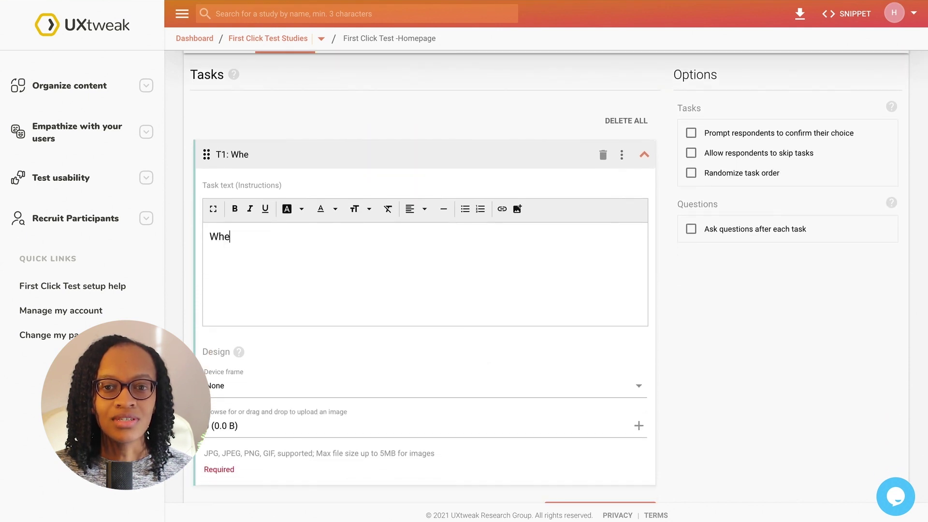
{"action": "type", "text": "re would you find "}
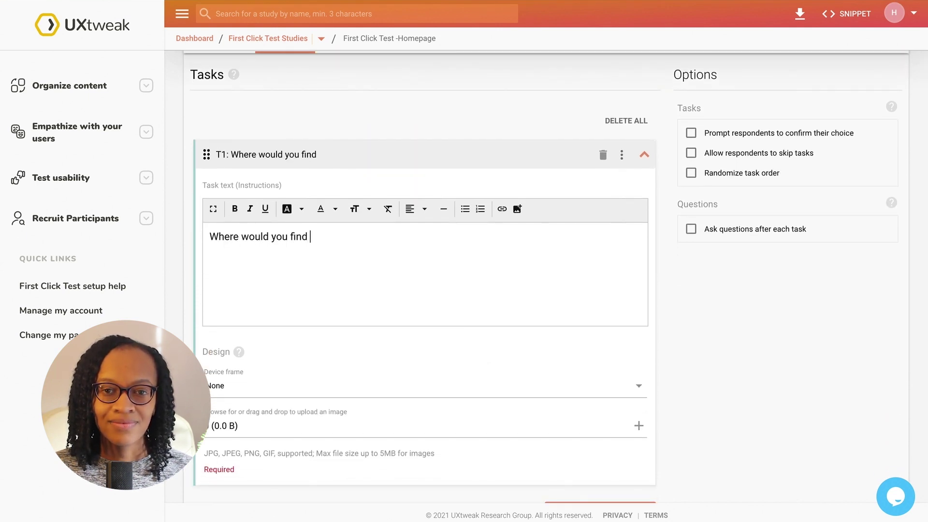
{"action": "type", "text": "new products?"}
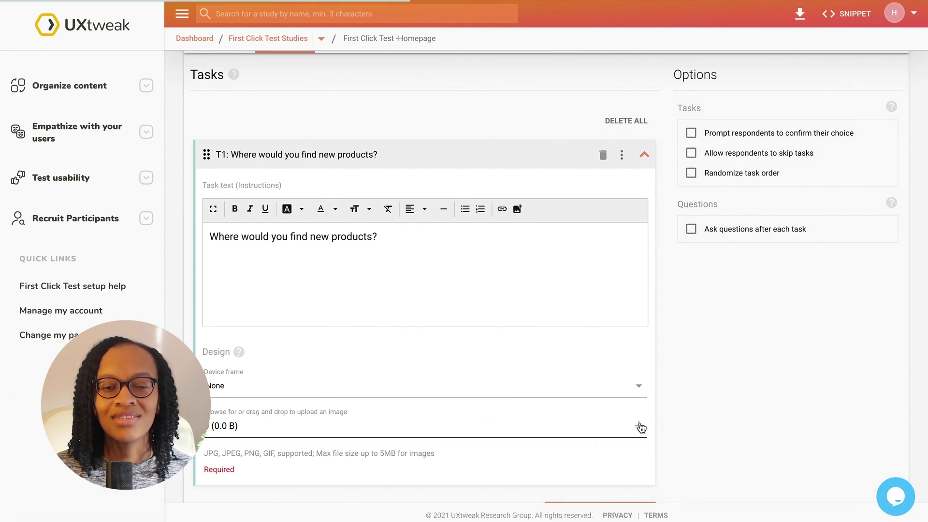
- Upload Desktop - 1.jpg from the Desktop folder as T1's design image
{"action": "left_click", "coordinate": [640, 427]}
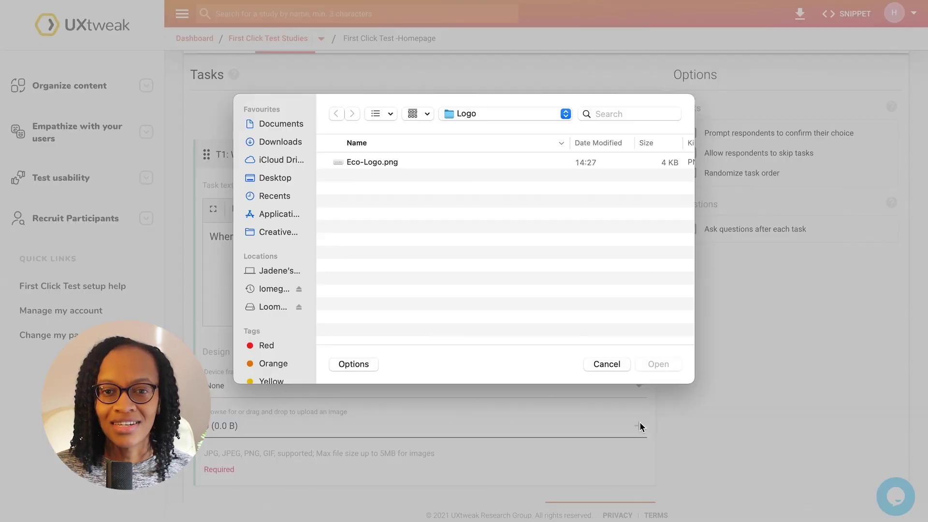
{"action": "left_click", "coordinate": [518, 114]}
{"action": "left_click", "coordinate": [515, 291]}
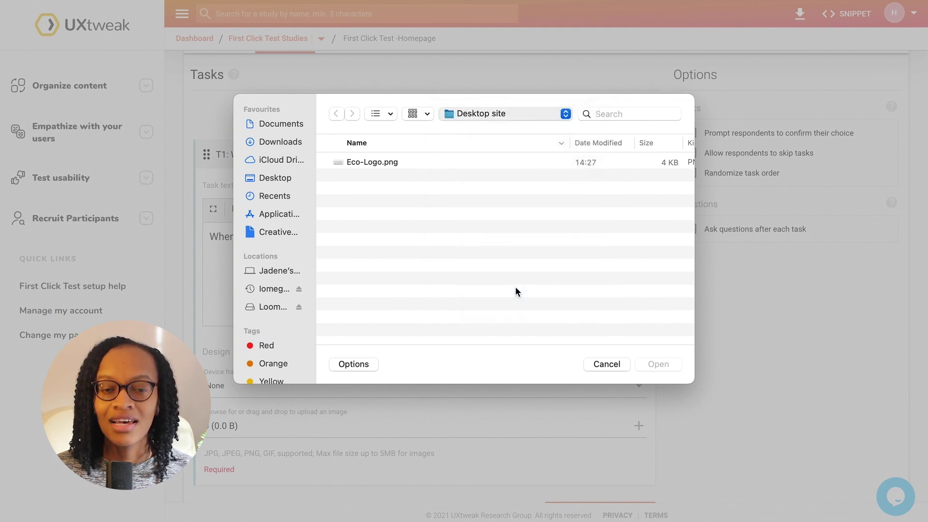
{"action": "left_click", "coordinate": [445, 176]}
{"action": "left_click", "coordinate": [669, 365]}
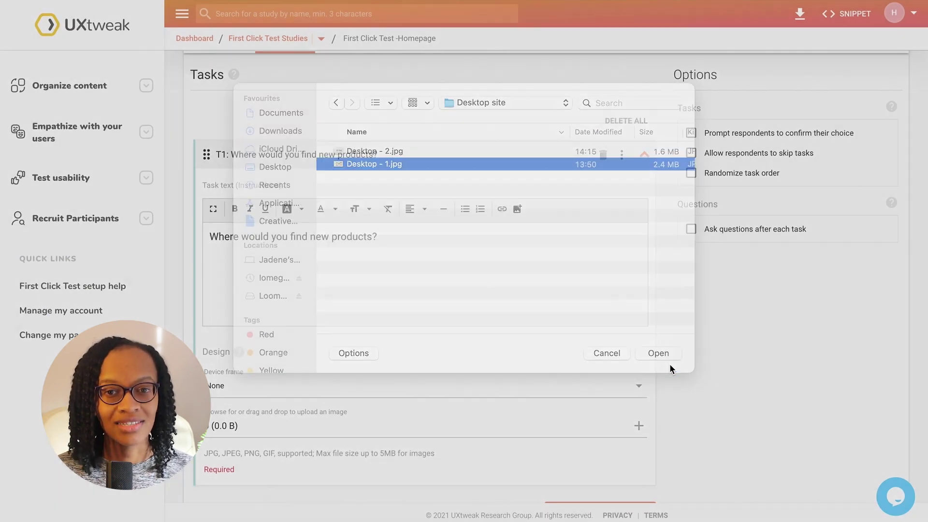
{"action": "scroll", "coordinate": [670, 367], "scroll_direction": "down", "scroll_amount": 1}
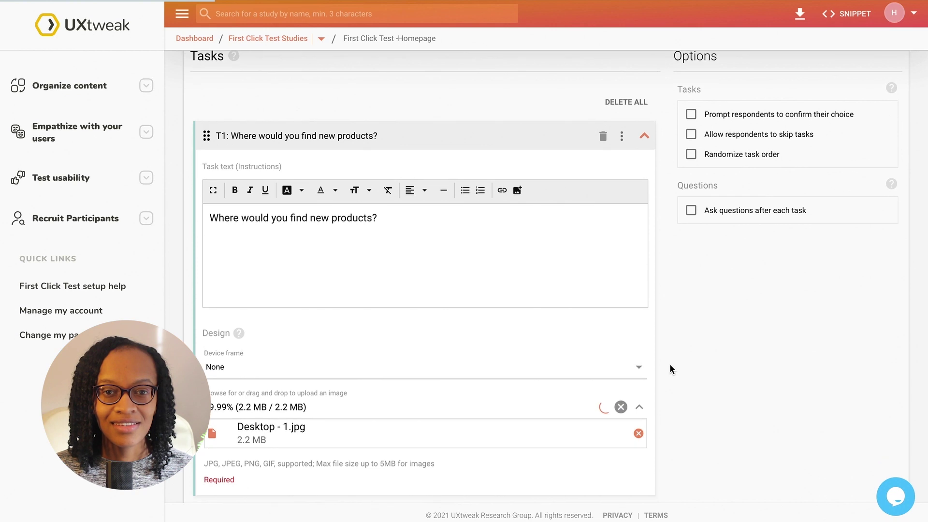
{"action": "scroll", "coordinate": [669, 366], "scroll_direction": "up", "scroll_amount": 3}
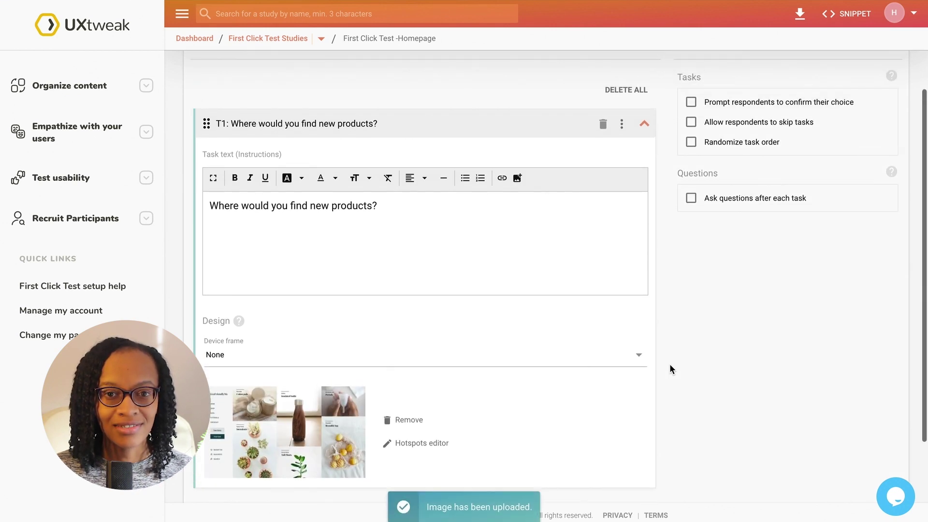
{"action": "scroll", "coordinate": [668, 368], "scroll_direction": "up", "scroll_amount": 1}
- Add a screening question worded 'Do you shop online?'
{"action": "left_click", "coordinate": [422, 147]}
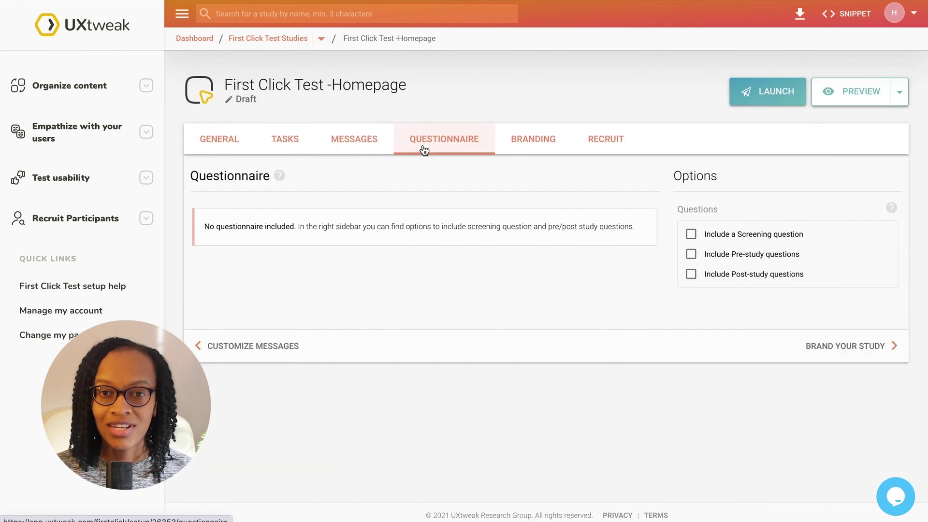
{"action": "left_click", "coordinate": [692, 235]}
{"action": "left_click", "coordinate": [535, 289]}
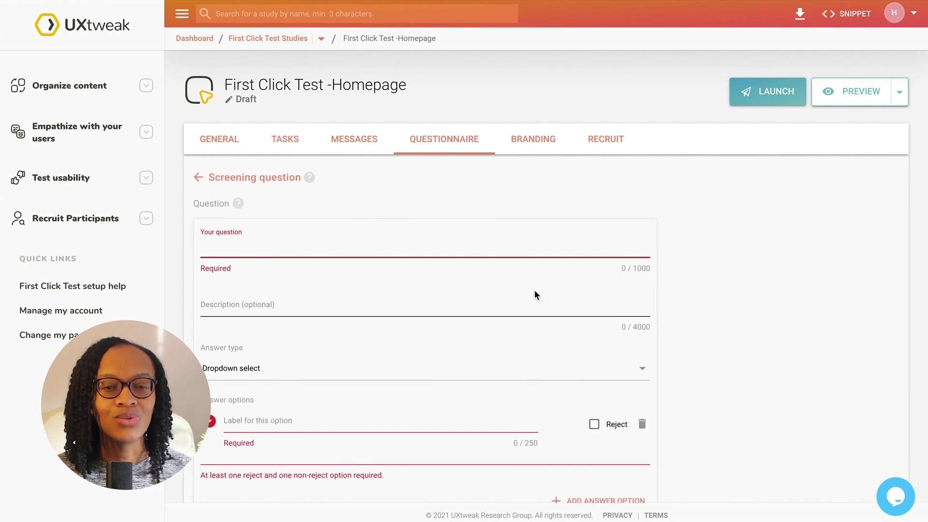
{"action": "type", "text": "Do you wan"}
{"action": "key", "text": "BackSpace"}
{"action": "key", "text": "BackSpace"}
{"action": "key", "text": "BackSpace"}
{"action": "type", "text": "shop online?"}
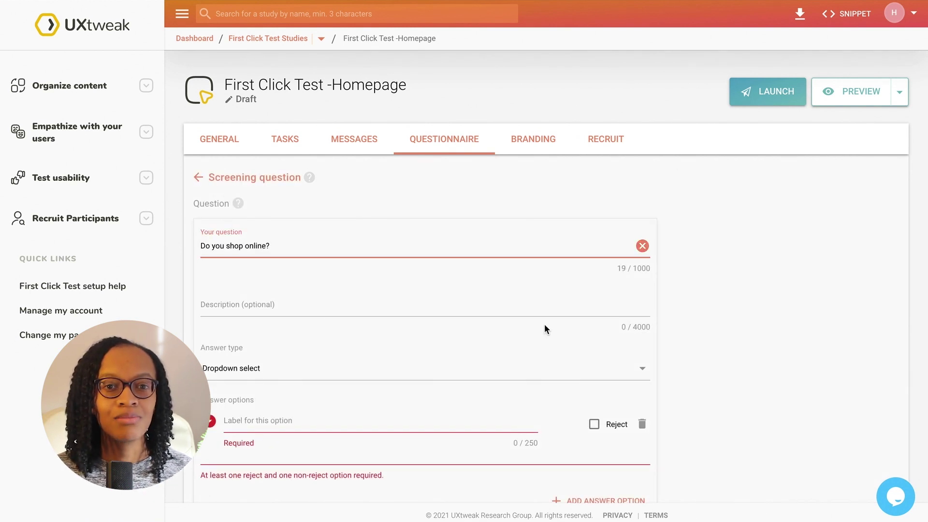
{"action": "scroll", "coordinate": [544, 324], "scroll_direction": "down", "scroll_amount": 1}
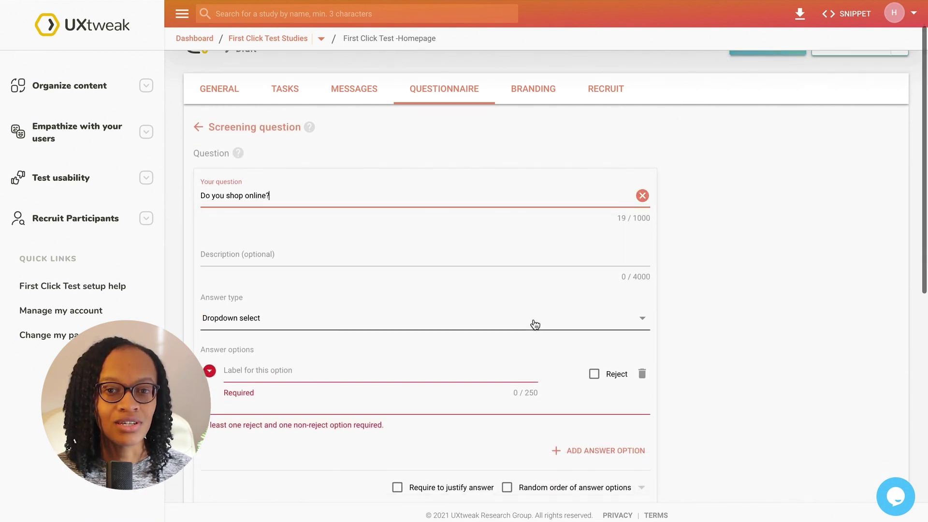
- Enter a 'No' answer option and mark it as rejecting respondents
{"action": "left_click", "coordinate": [535, 323]}
{"action": "scroll", "coordinate": [535, 324], "scroll_direction": "down", "scroll_amount": 1}
{"action": "left_click", "coordinate": [466, 327]}
{"action": "type", "text": "Yes"}
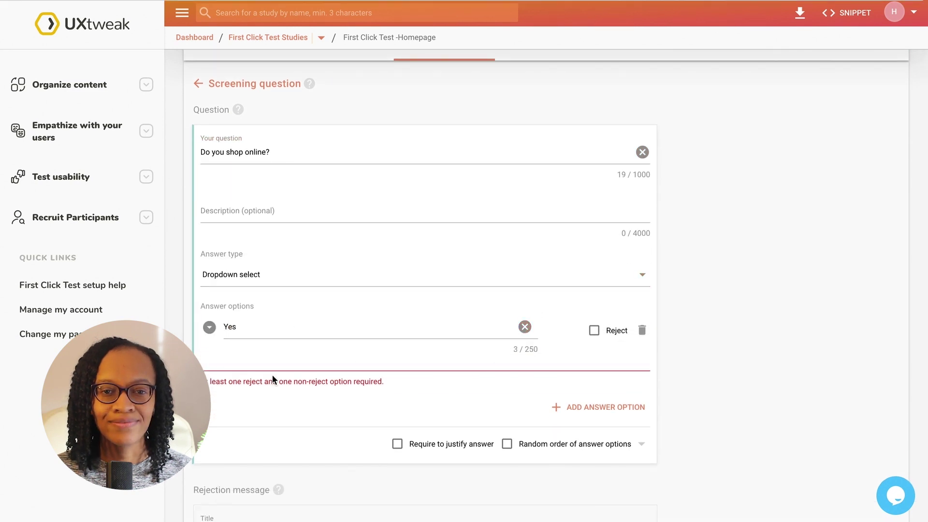
{"action": "double_click", "coordinate": [230, 326]}
{"action": "type", "text": "No"}
{"action": "left_click", "coordinate": [594, 330]}
- Add a second option so 'Yes' is accepted and 'No' rejects respondents
{"action": "left_click", "coordinate": [598, 407]}
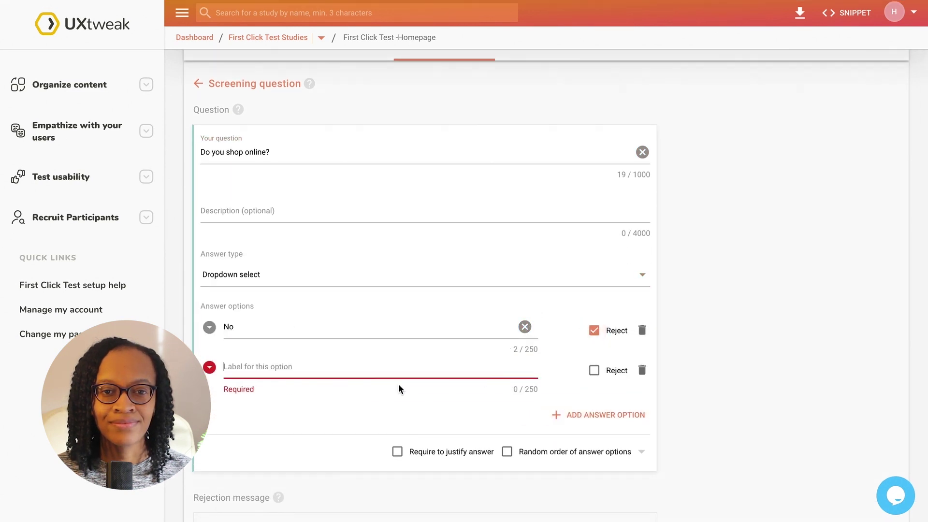
{"action": "double_click", "coordinate": [350, 327]}
{"action": "type", "text": "Yes"}
{"action": "left_click", "coordinate": [594, 330]}
{"action": "left_click", "coordinate": [493, 372]}
{"action": "type", "text": "No"}
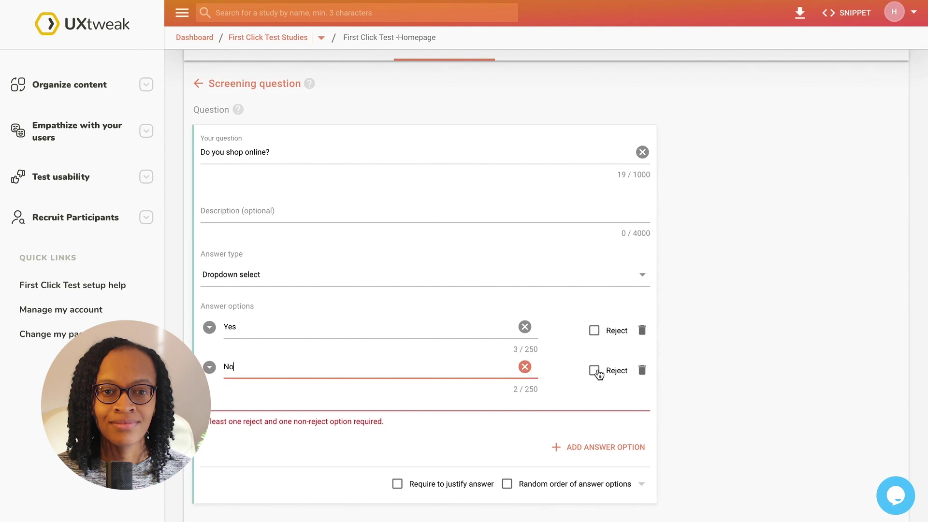
{"action": "left_click", "coordinate": [593, 370]}
{"action": "scroll", "coordinate": [673, 292], "scroll_direction": "up", "scroll_amount": 3}
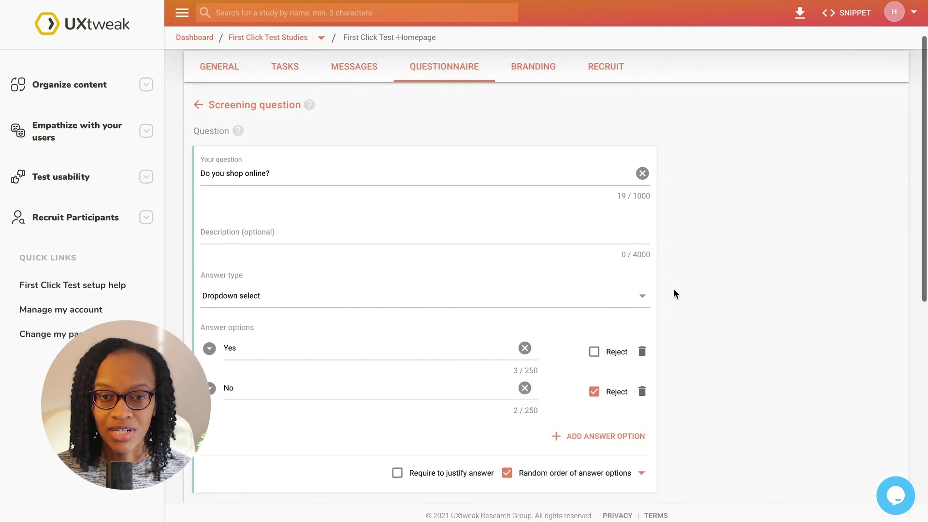
{"action": "left_click", "coordinate": [242, 176]}
- Set the study's branding colour to HEX #114250
{"action": "left_click", "coordinate": [538, 146]}
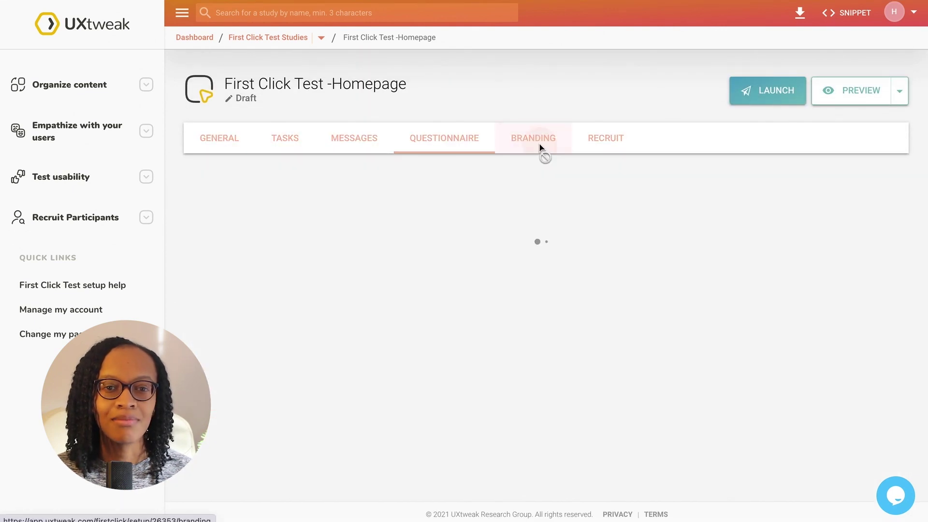
{"action": "left_click", "coordinate": [263, 327]}
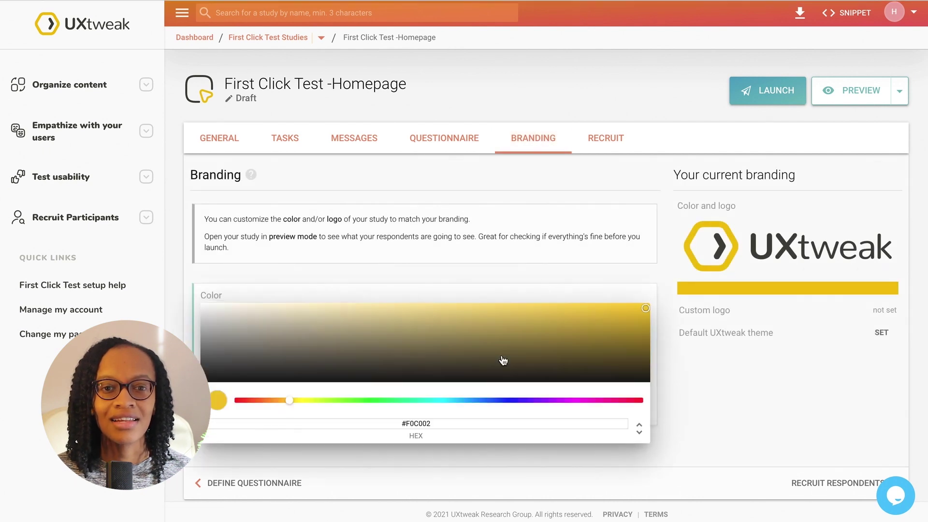
{"action": "double_click", "coordinate": [424, 423]}
{"action": "type", "text": "114250"}
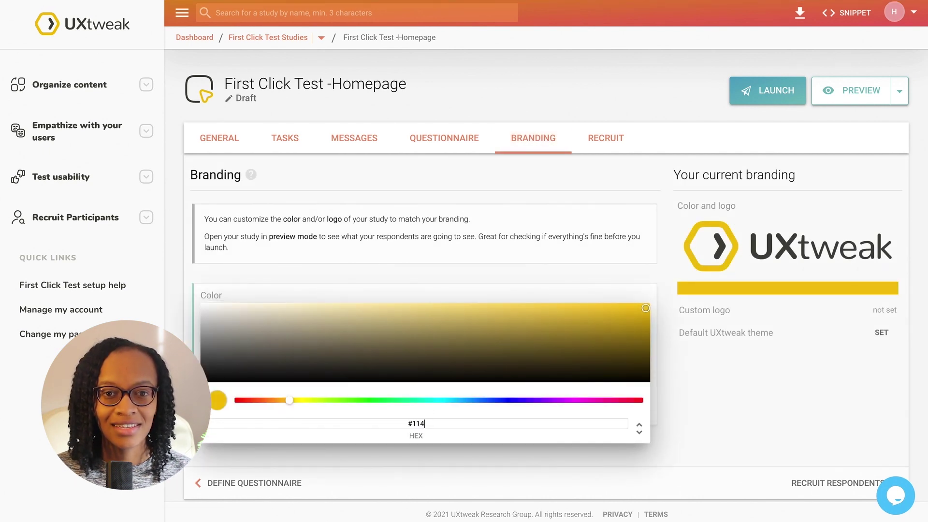
{"action": "left_click", "coordinate": [685, 408]}
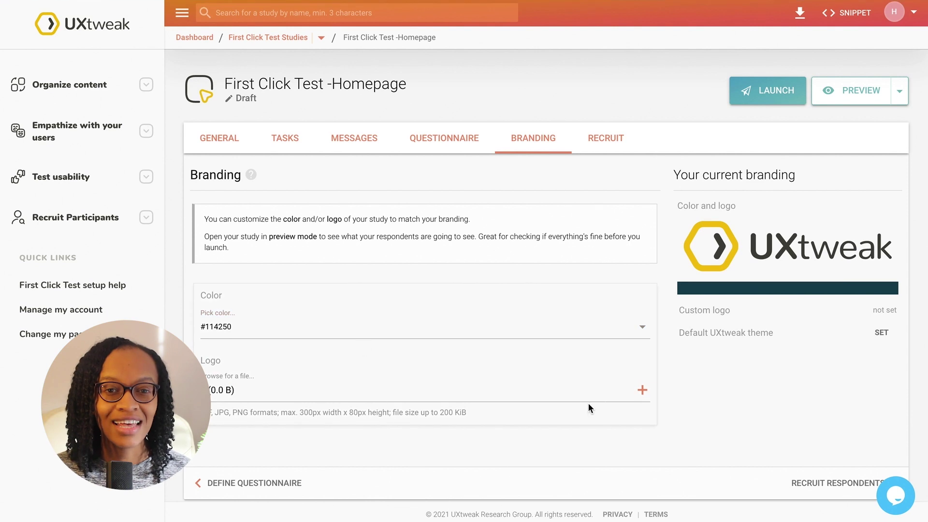
- Upload Eco-Logo.png from the Logo folder as the study logo
{"action": "left_click", "coordinate": [642, 389]}
{"action": "left_click", "coordinate": [384, 176]}
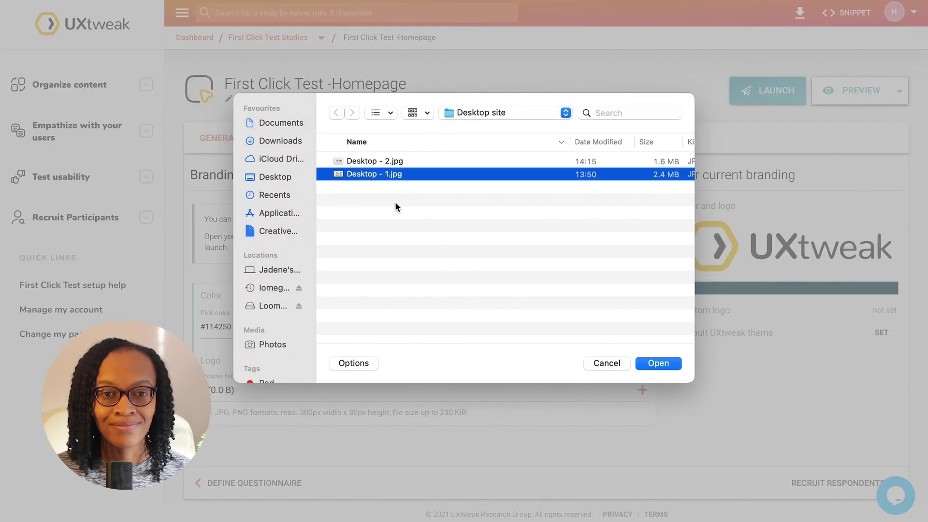
{"action": "left_click", "coordinate": [485, 112]}
{"action": "left_click", "coordinate": [506, 249]}
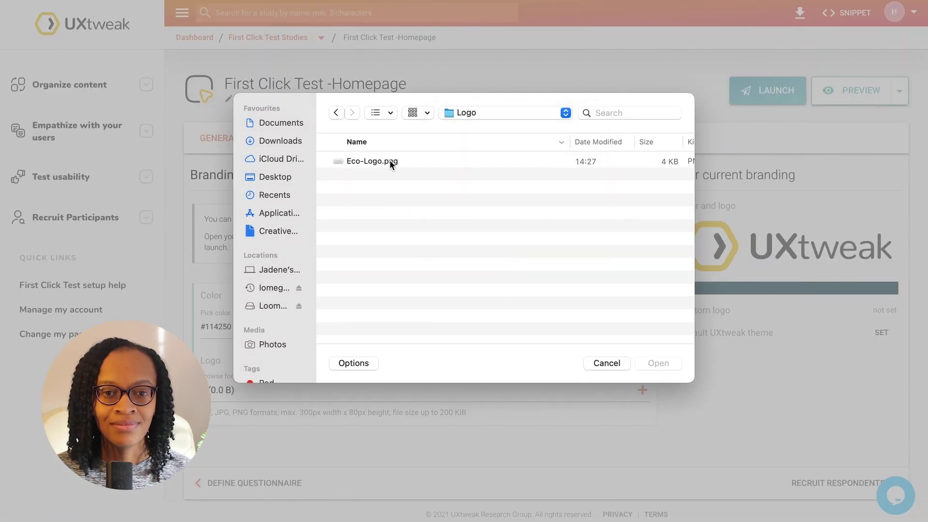
{"action": "left_click", "coordinate": [389, 160]}
{"action": "left_click", "coordinate": [650, 362]}
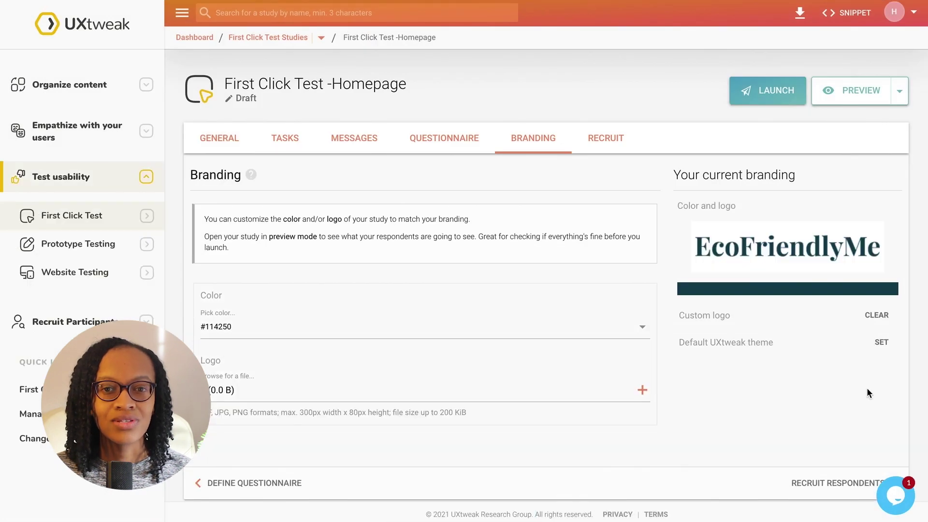
- Copy the study's link from Recruit > Share study address
{"action": "left_click", "coordinate": [591, 138]}
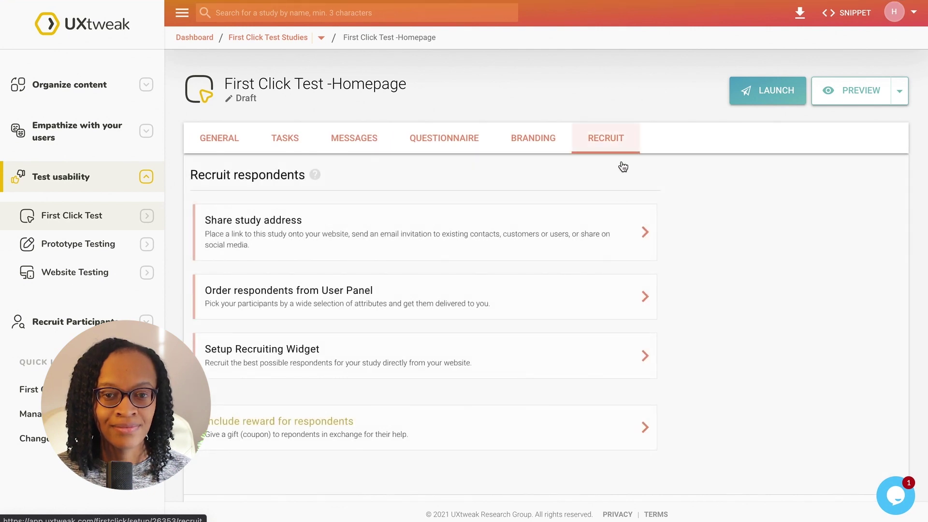
{"action": "left_click", "coordinate": [641, 246]}
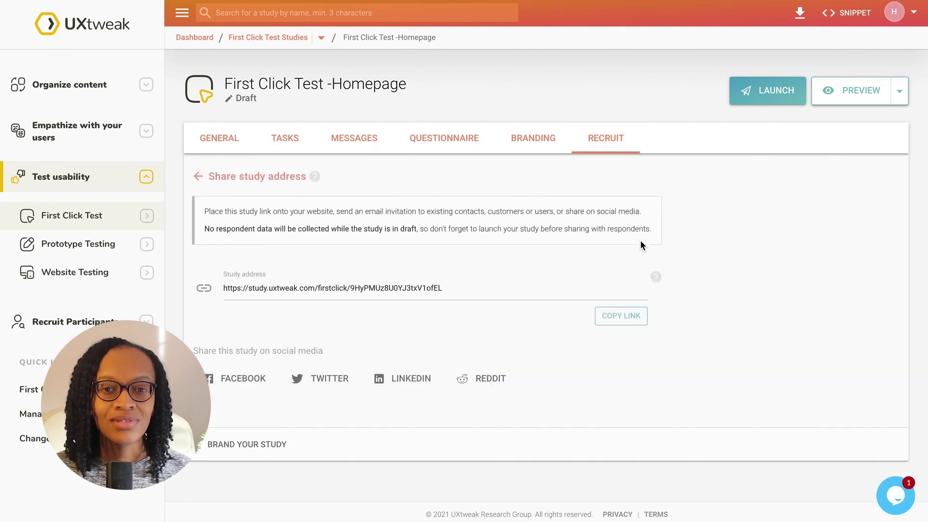
{"action": "left_click", "coordinate": [629, 319]}
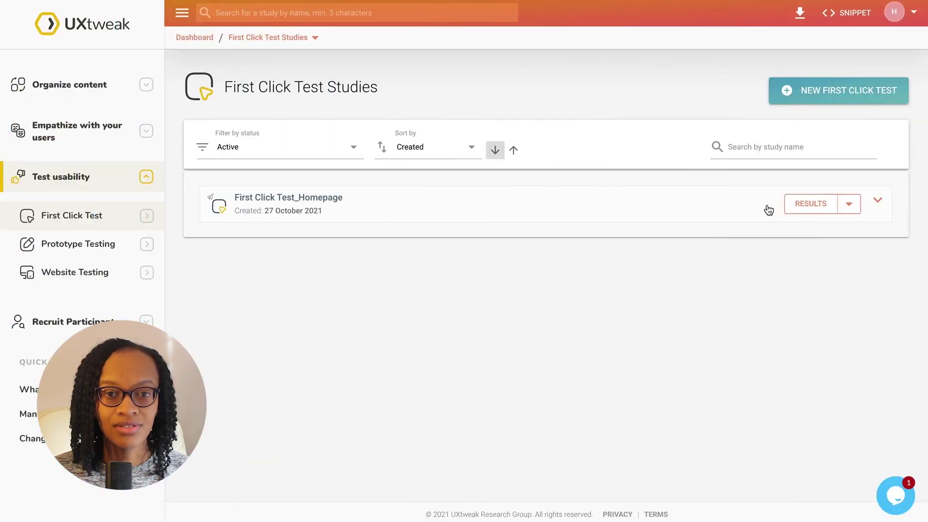
- Open the first-click Click map under ANALYSIS for First Click Test_Homepage
{"action": "left_click", "coordinate": [790, 209]}
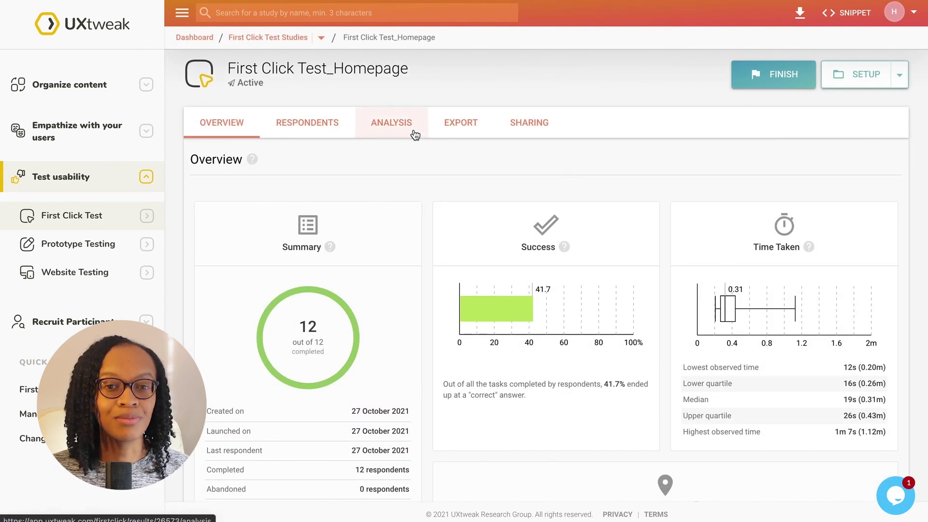
{"action": "left_click", "coordinate": [413, 131]}
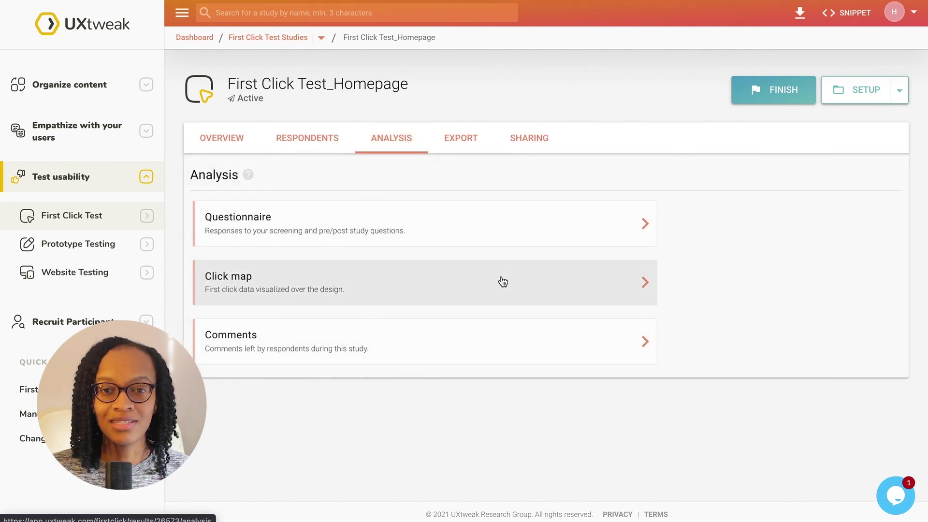
{"action": "left_click", "coordinate": [501, 280]}
{"action": "scroll", "coordinate": [501, 280], "scroll_direction": "down", "scroll_amount": 3}
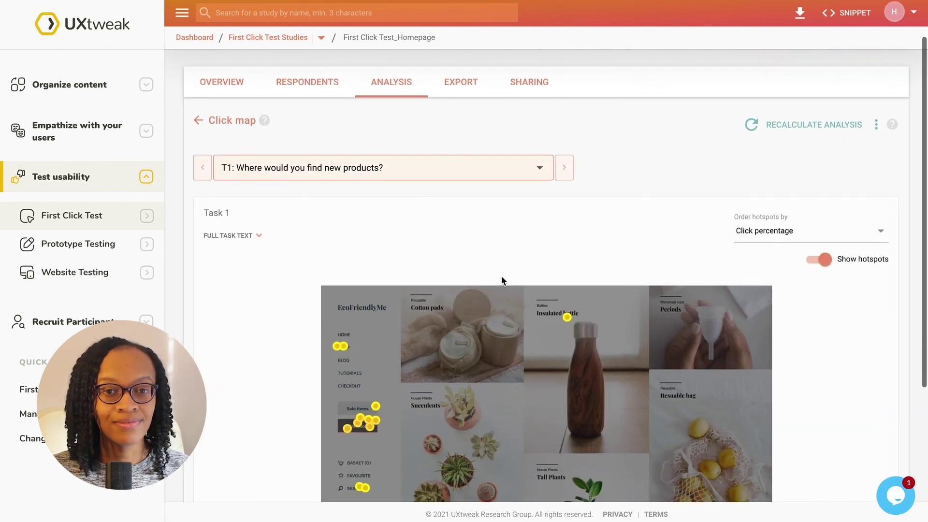
{"action": "scroll", "coordinate": [501, 280], "scroll_direction": "down", "scroll_amount": 2}
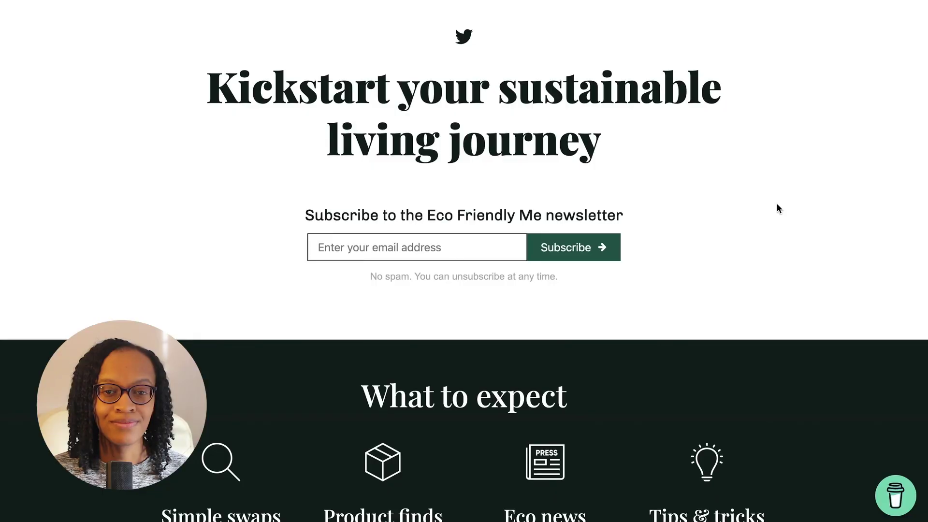
- Scroll down through the Eco Friendly Me newsletter landing page
{"action": "scroll", "coordinate": [777, 208], "scroll_direction": "down", "scroll_amount": 2}
{"action": "scroll", "coordinate": [777, 208], "scroll_direction": "down", "scroll_amount": 3}
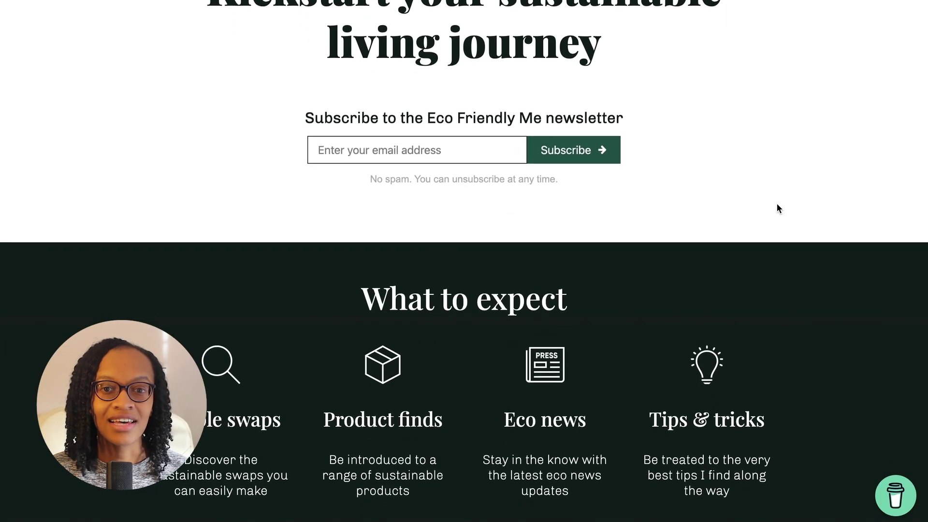
{"action": "scroll", "coordinate": [779, 208], "scroll_direction": "down", "scroll_amount": 3}
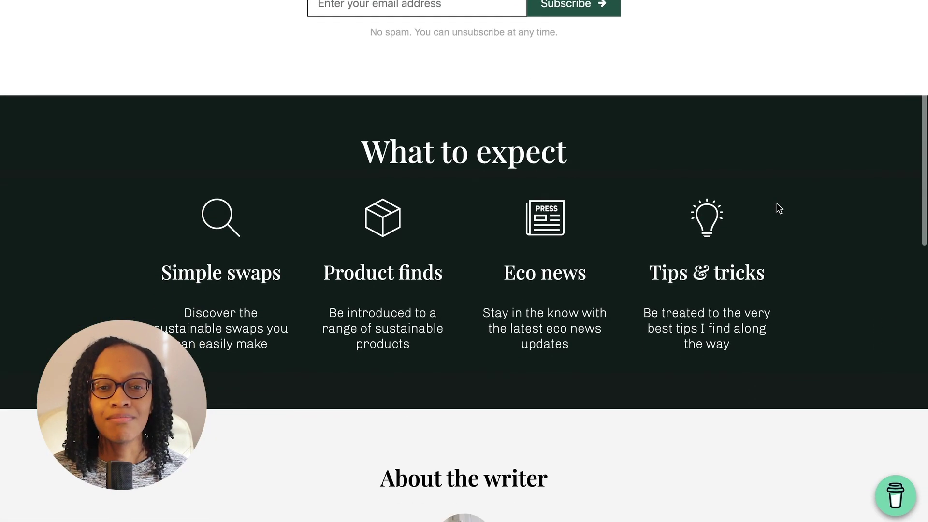
{"action": "scroll", "coordinate": [779, 208], "scroll_direction": "down", "scroll_amount": 3}
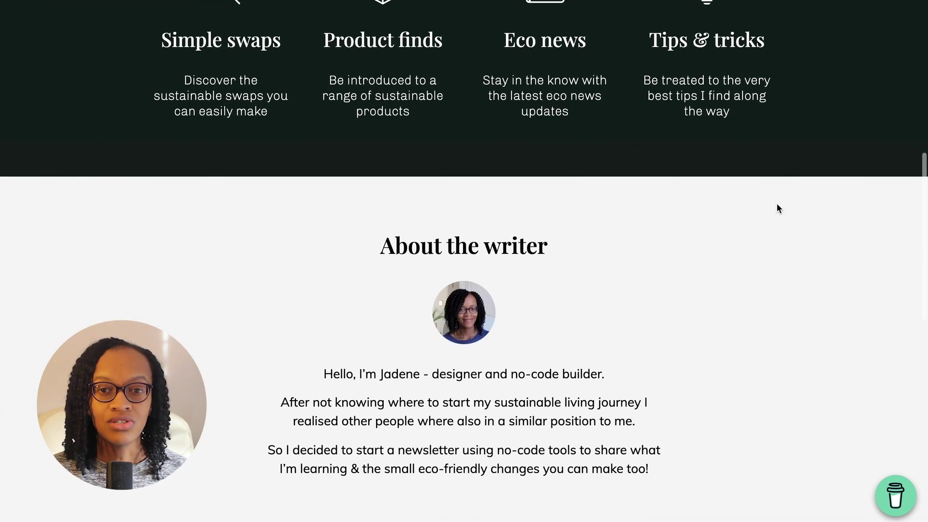
{"action": "scroll", "coordinate": [660, 112], "scroll_direction": "down", "scroll_amount": 3}
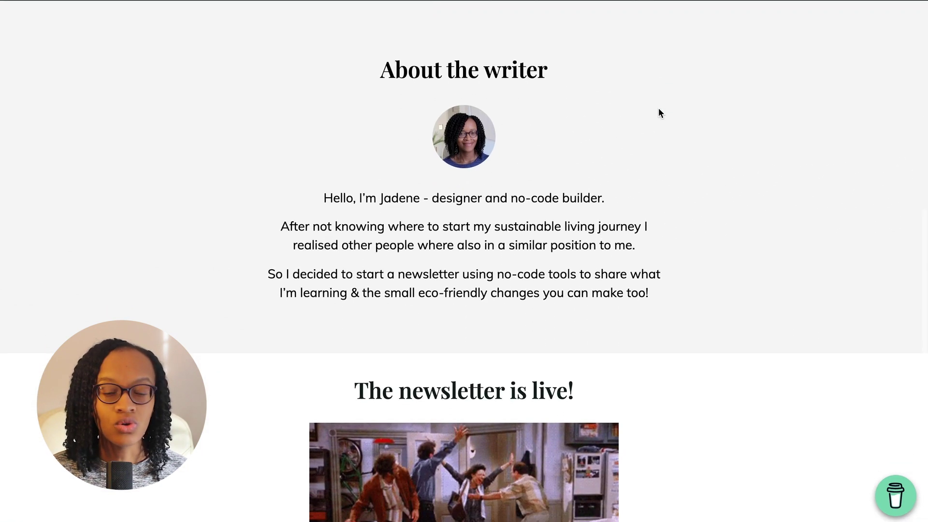
{"action": "scroll", "coordinate": [658, 108], "scroll_direction": "down", "scroll_amount": 4}
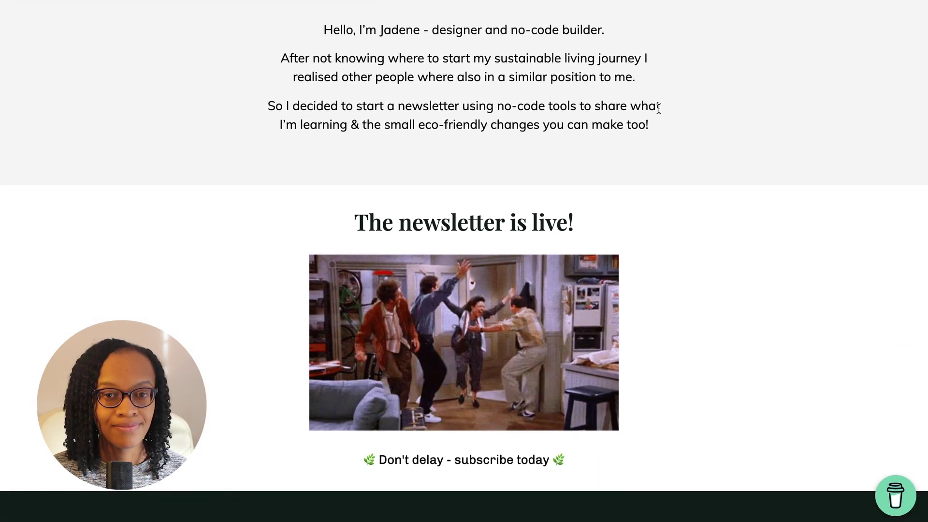
{"action": "scroll", "coordinate": [658, 108], "scroll_direction": "down", "scroll_amount": 3}
{"action": "scroll", "coordinate": [658, 108], "scroll_direction": "down", "scroll_amount": 2}
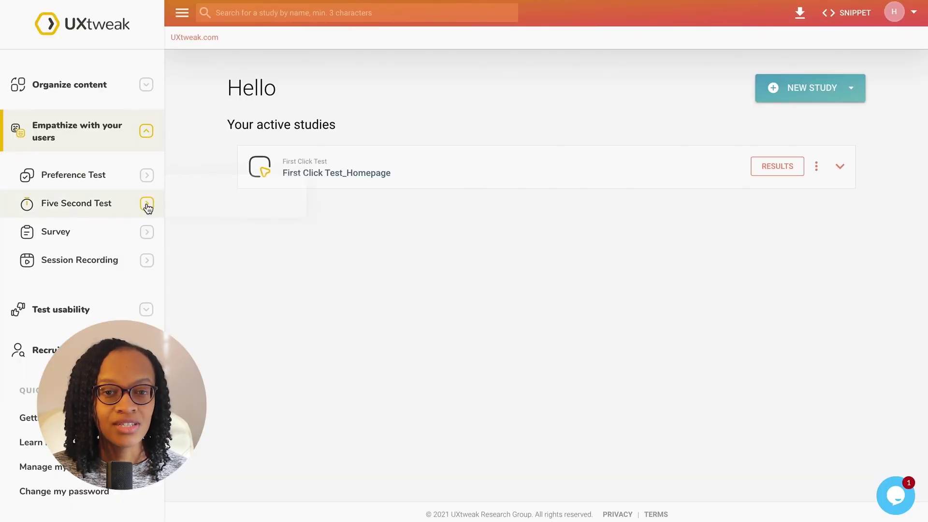
- Create a new Five Second Test named 'Five second test - landing page'
{"action": "mouse_move", "coordinate": [148, 207]}
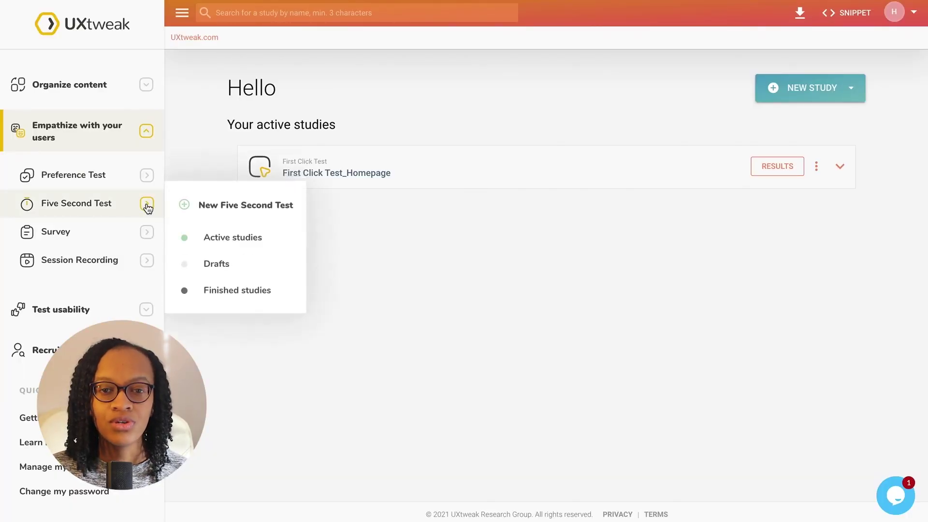
{"action": "left_click", "coordinate": [191, 209]}
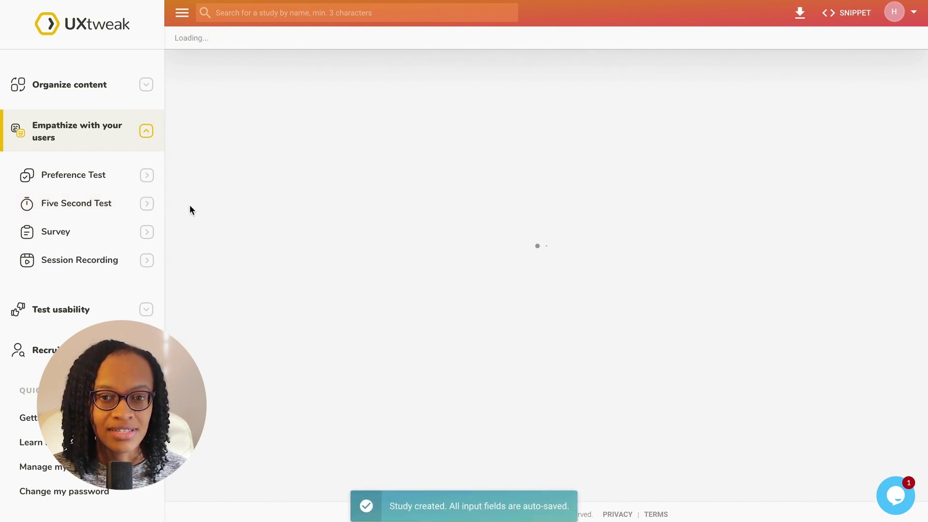
{"action": "type", "text": "Five second test - landing page"}
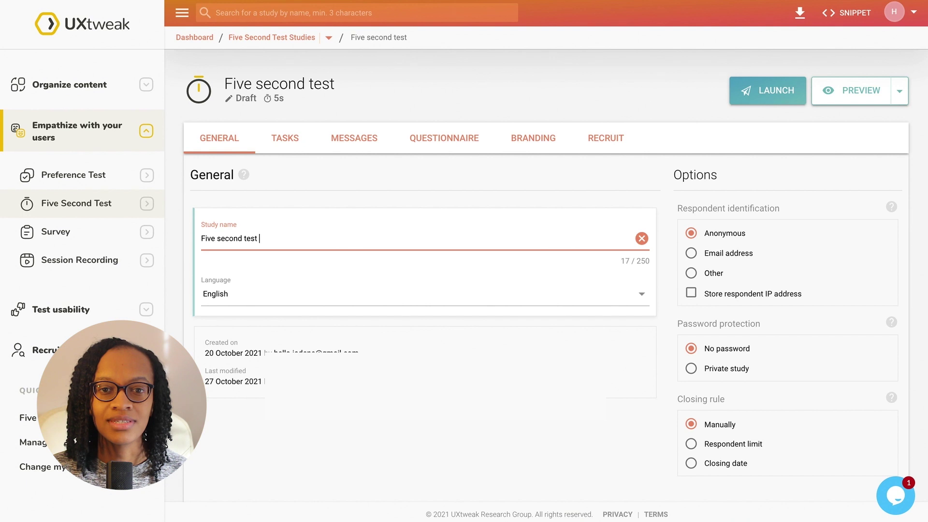
- Upload ecofriendlyme-co.png as the image for task T1
{"action": "left_click", "coordinate": [290, 145]}
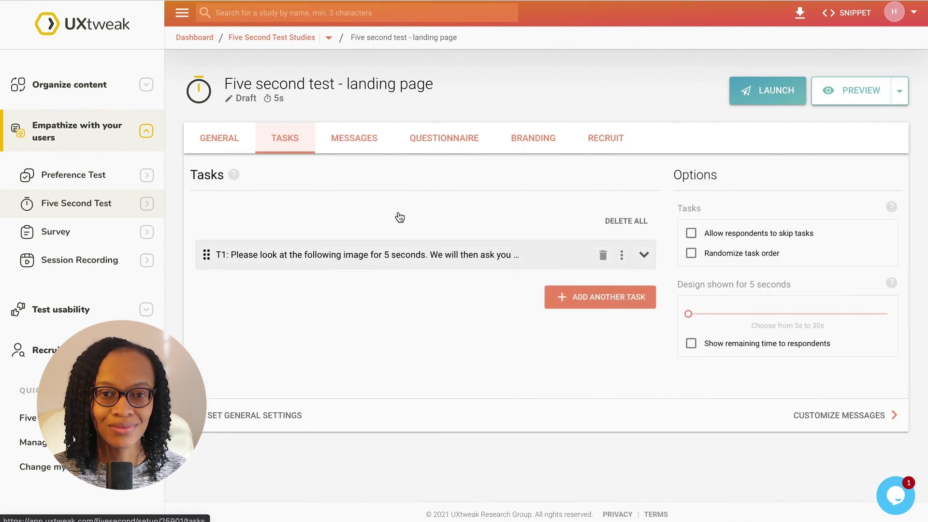
{"action": "left_click", "coordinate": [644, 255]}
{"action": "scroll", "coordinate": [440, 362], "scroll_direction": "down", "scroll_amount": 1}
{"action": "scroll", "coordinate": [440, 361], "scroll_direction": "down", "scroll_amount": 2}
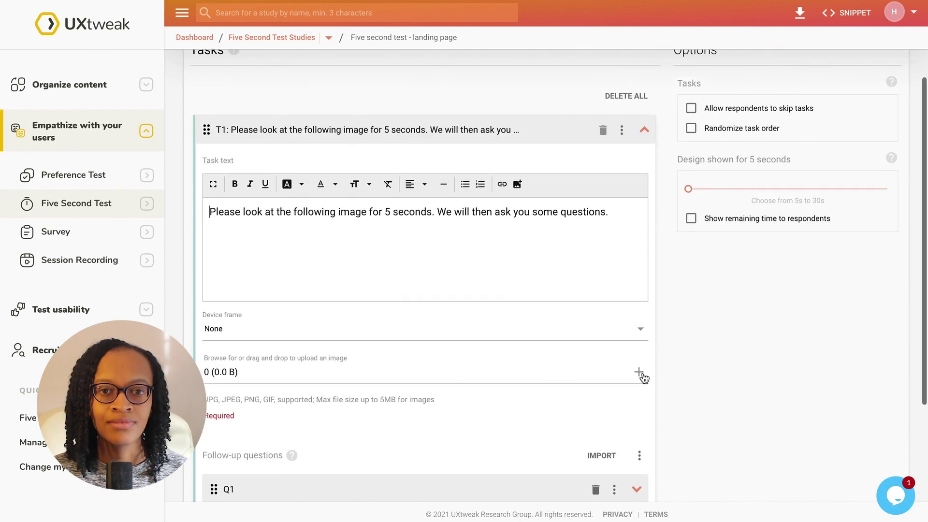
{"action": "left_click", "coordinate": [638, 373]}
{"action": "left_click", "coordinate": [434, 169]}
{"action": "left_click", "coordinate": [652, 363]}
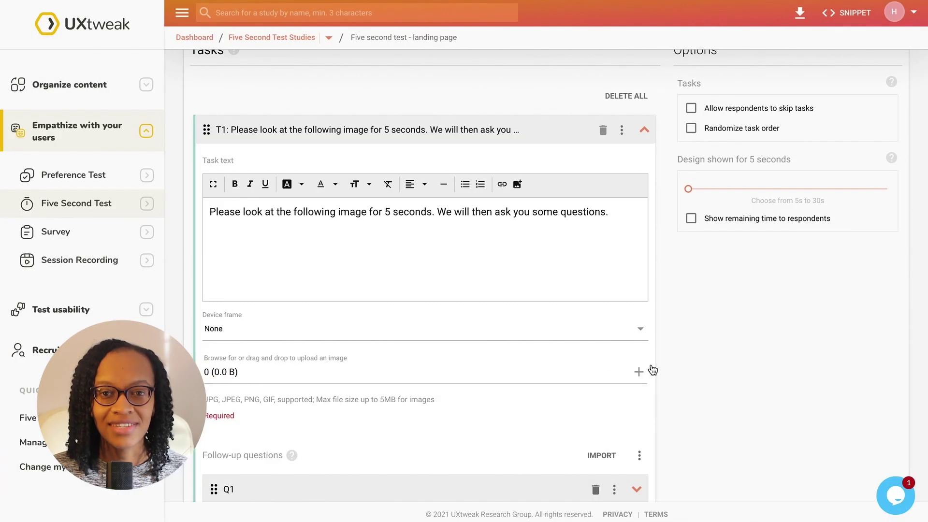
- Write follow-up Q1 asking what the page's purpose is, with a description
{"action": "scroll", "coordinate": [607, 365], "scroll_direction": "down", "scroll_amount": 2}
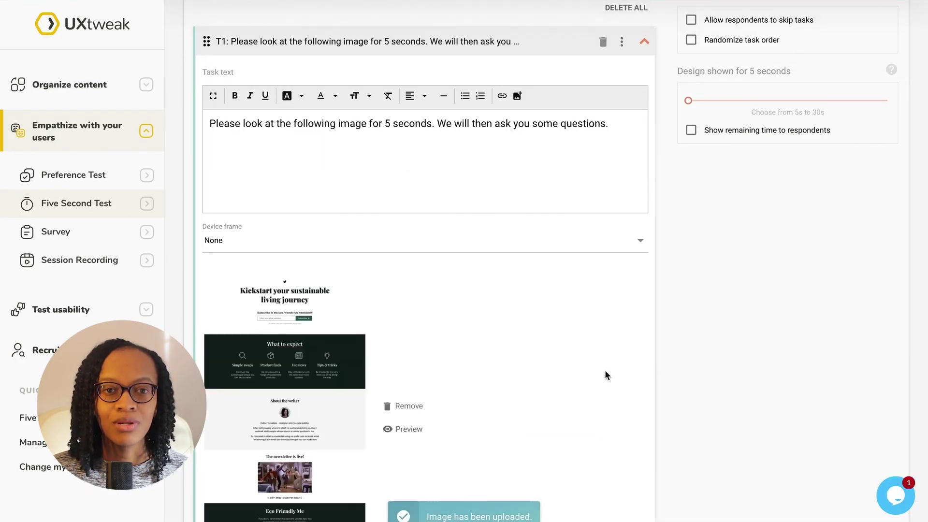
{"action": "scroll", "coordinate": [604, 375], "scroll_direction": "down", "scroll_amount": 5}
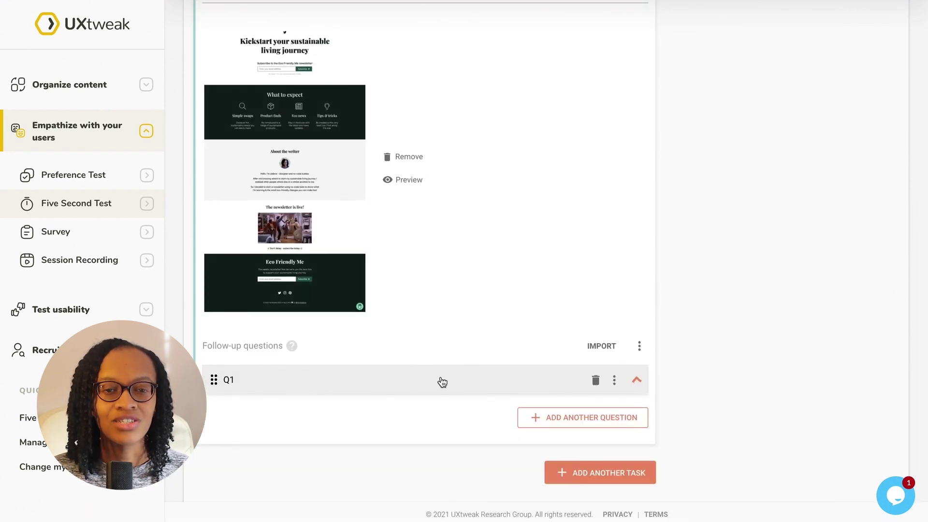
{"action": "left_click", "coordinate": [439, 379]}
{"action": "scroll", "coordinate": [439, 377], "scroll_direction": "down", "scroll_amount": 3}
{"action": "type", "text": "What do you think the purpose of this page is?"}
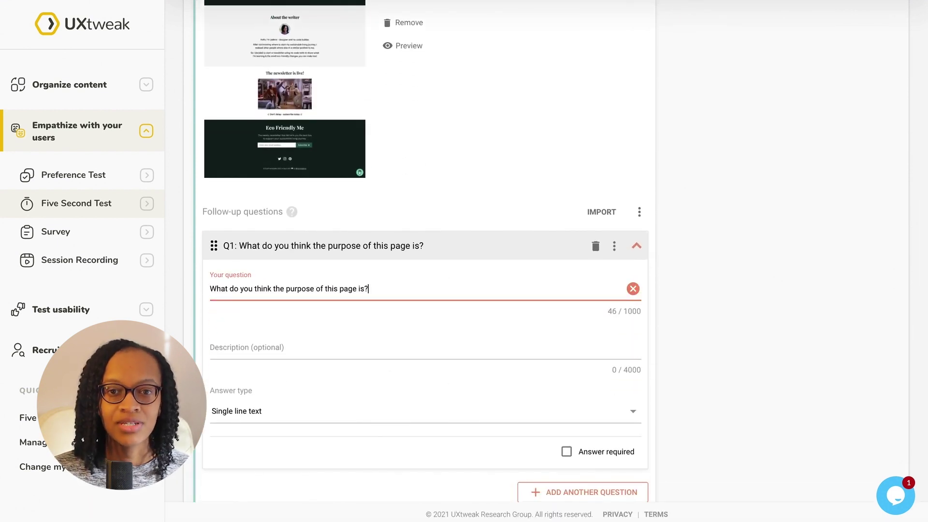
{"action": "left_click", "coordinate": [384, 353]}
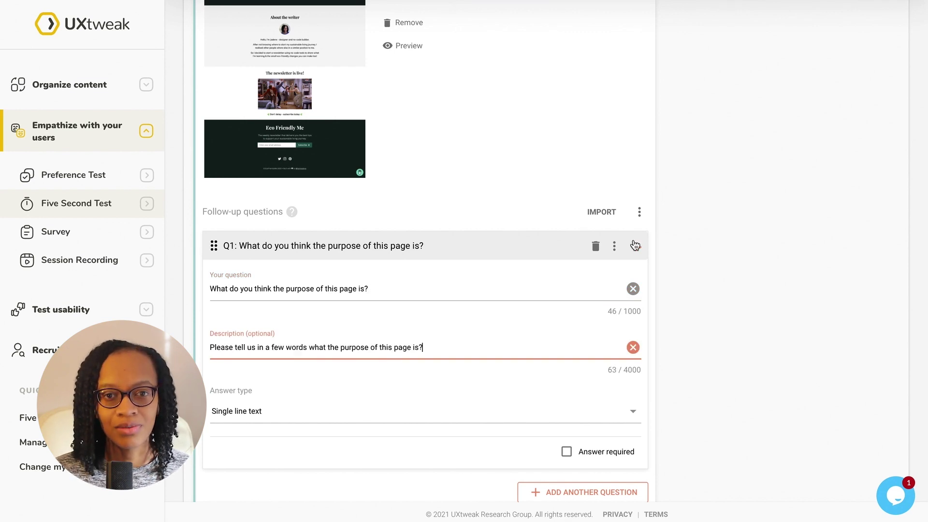
{"action": "left_click", "coordinate": [634, 245]}
- Add Q2 asking what element stood out most, described with 'Please tell us…'
{"action": "left_click", "coordinate": [580, 331]}
{"action": "type", "text": "What was the most prominent element on the page for you?"}
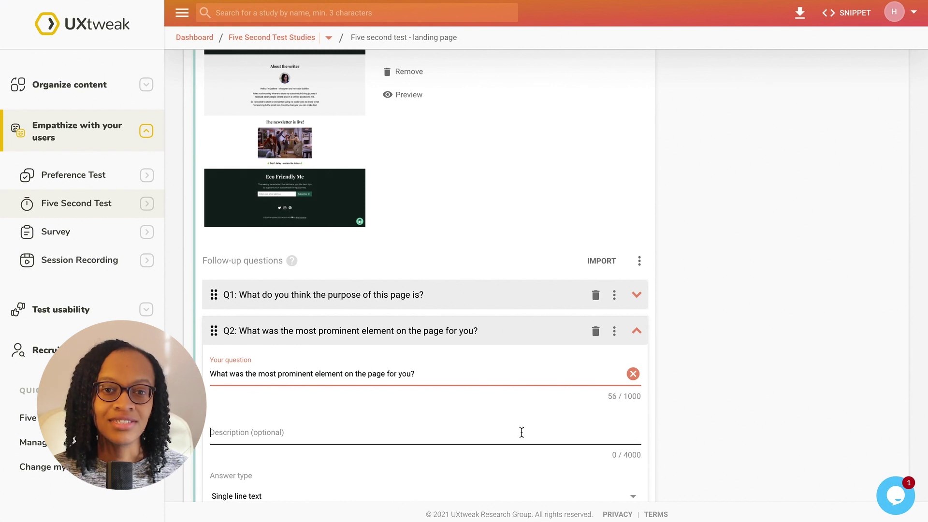
{"action": "left_click", "coordinate": [521, 432]}
{"action": "type", "text": "Please tell us in a few works what stood out most to you"}
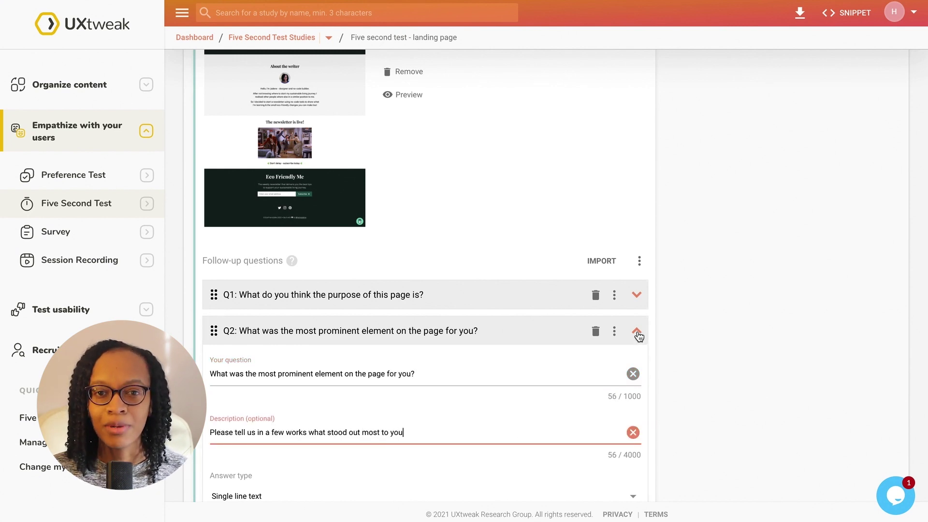
{"action": "left_click", "coordinate": [636, 332]}
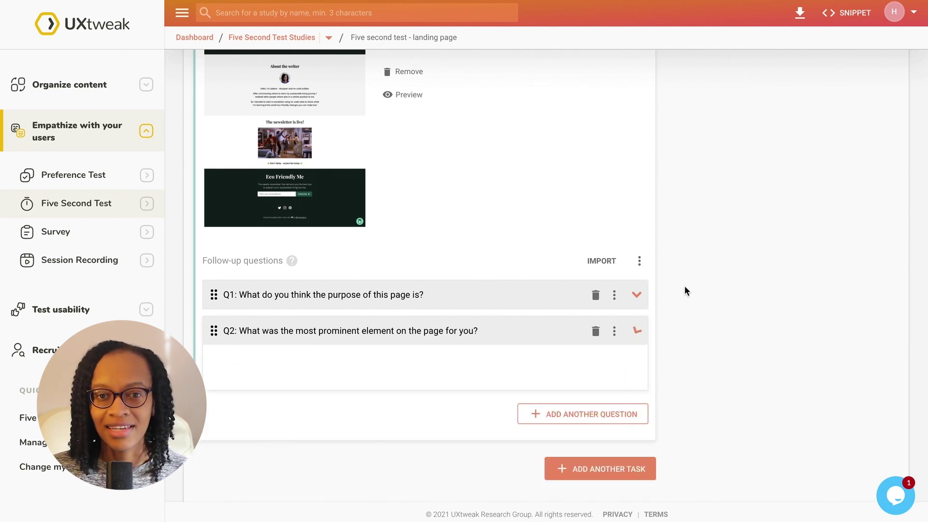
{"action": "scroll", "coordinate": [699, 257], "scroll_direction": "up", "scroll_amount": 10}
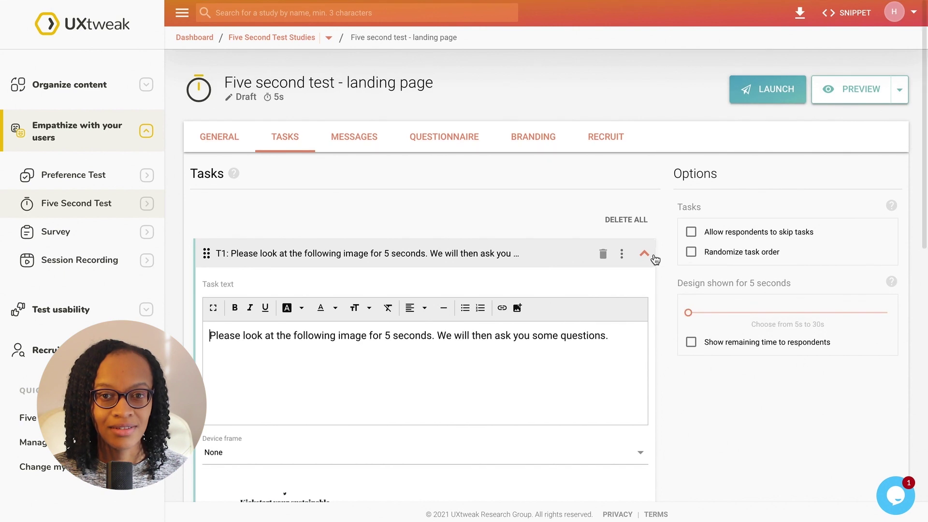
- Turn on the Privacy information & Consent option on the MESSAGES page
{"action": "left_click", "coordinate": [644, 246]}
{"action": "left_click", "coordinate": [372, 138]}
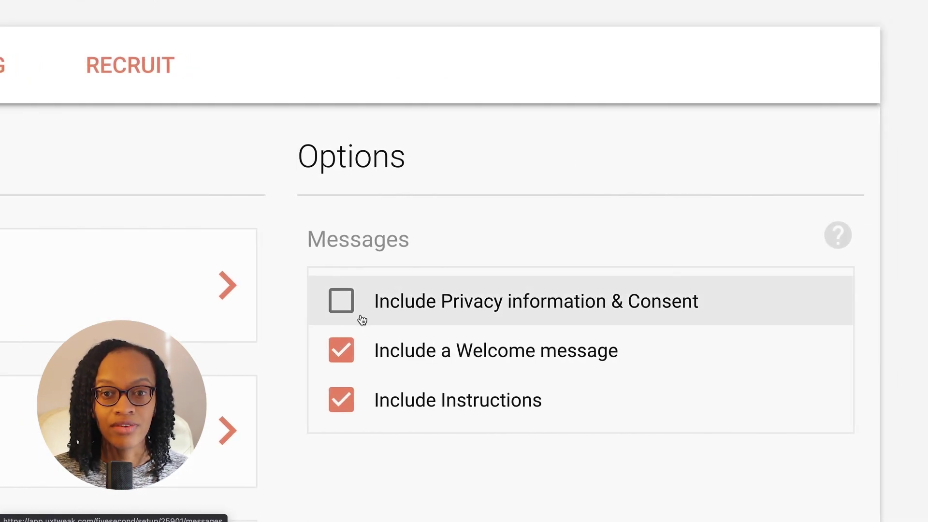
{"action": "left_click", "coordinate": [349, 311]}
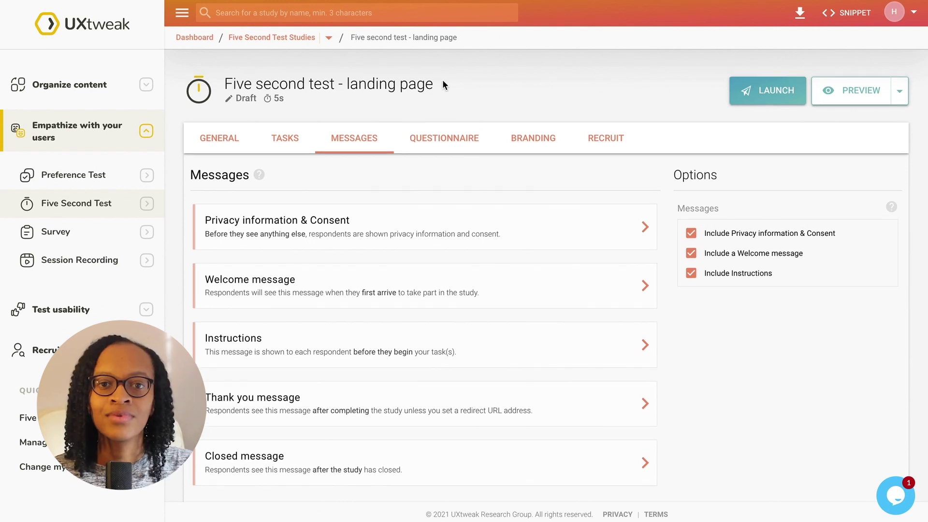
- Add the screening question 'Do you read online newsletters?' with answers Yes and No, where No rejects respondents
{"action": "left_click", "coordinate": [466, 142]}
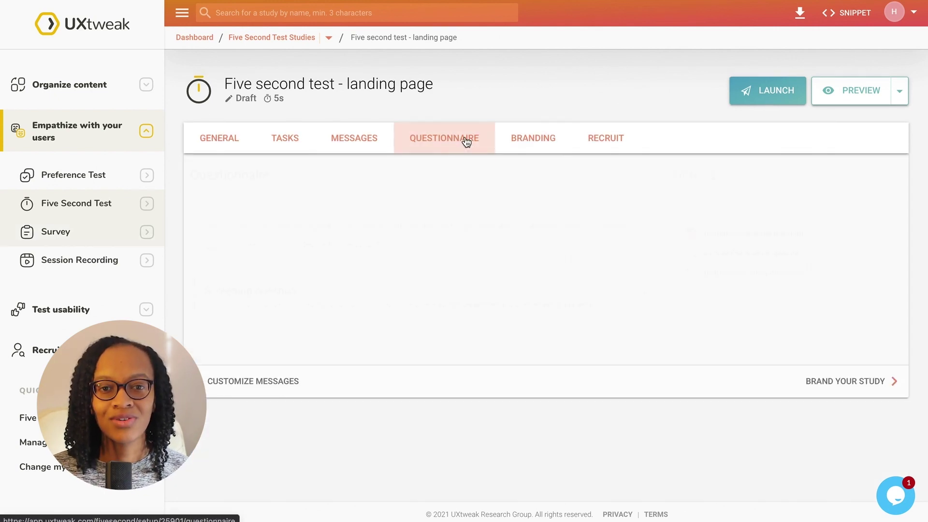
{"action": "left_click", "coordinate": [634, 302]}
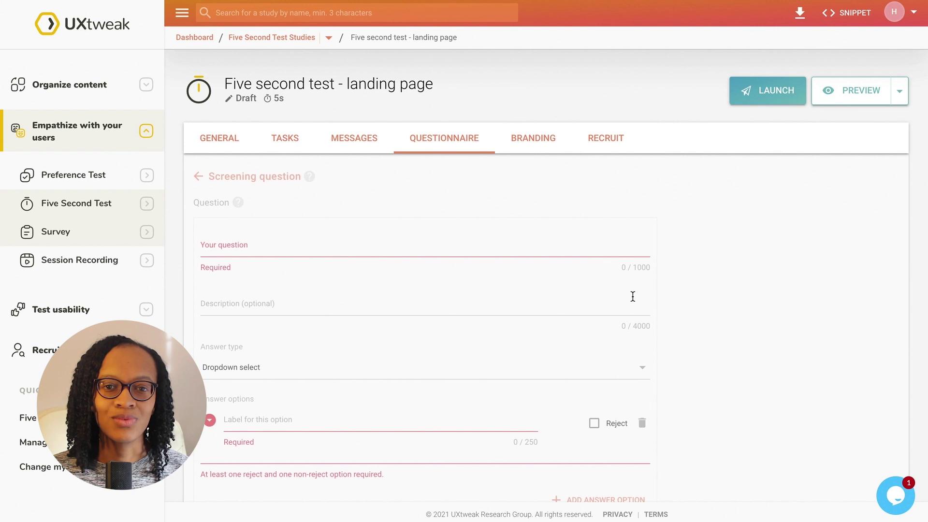
{"action": "type", "text": "Do"}
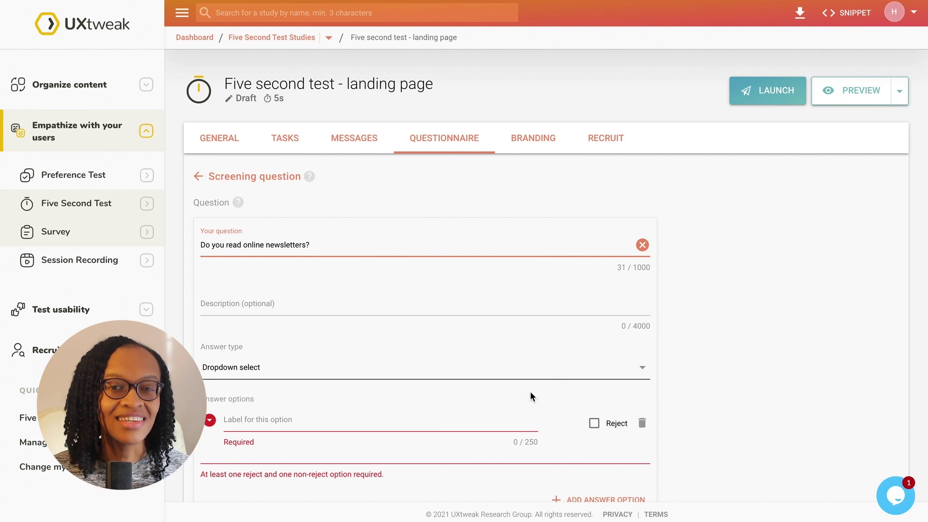
{"action": "type", "text": "Yes"}
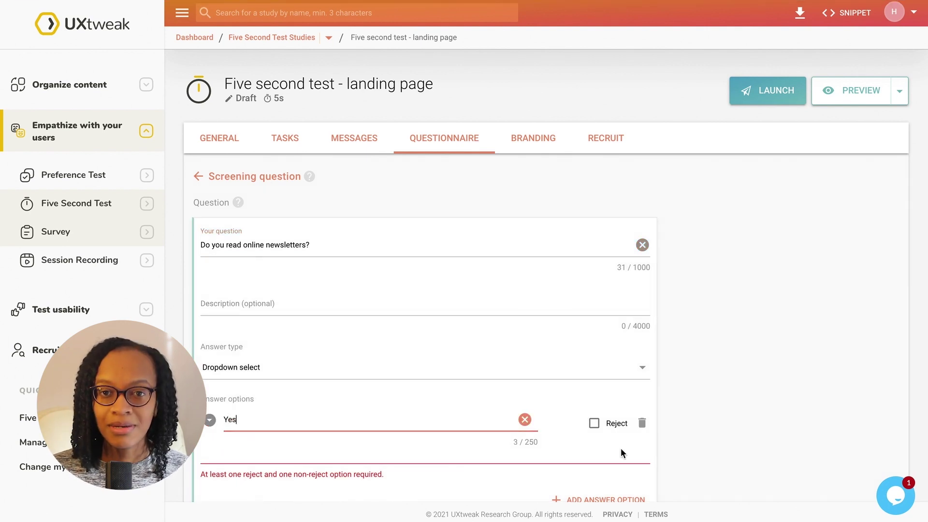
{"action": "scroll", "coordinate": [593, 457], "scroll_direction": "down", "scroll_amount": 1}
{"action": "left_click", "coordinate": [598, 469]}
{"action": "type", "text": "No"}
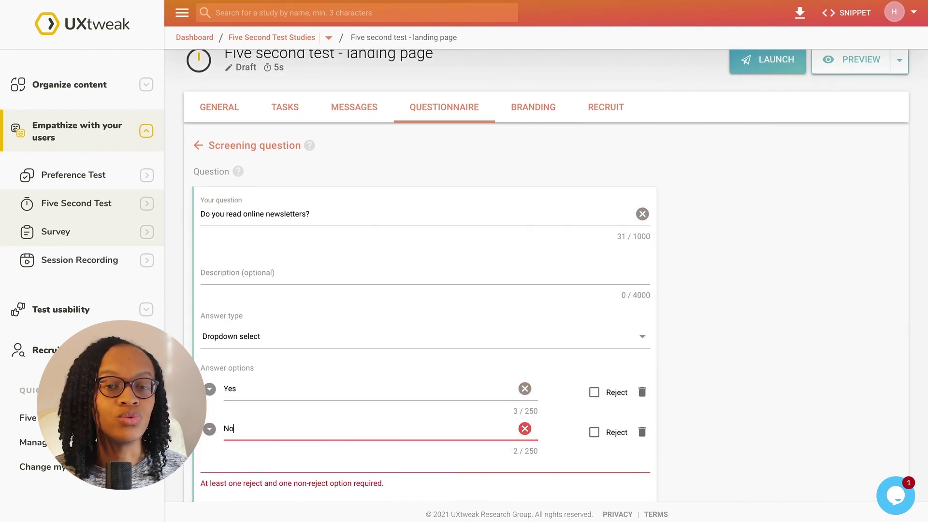
{"action": "left_click", "coordinate": [594, 431]}
{"action": "scroll", "coordinate": [691, 358], "scroll_direction": "down", "scroll_amount": 2}
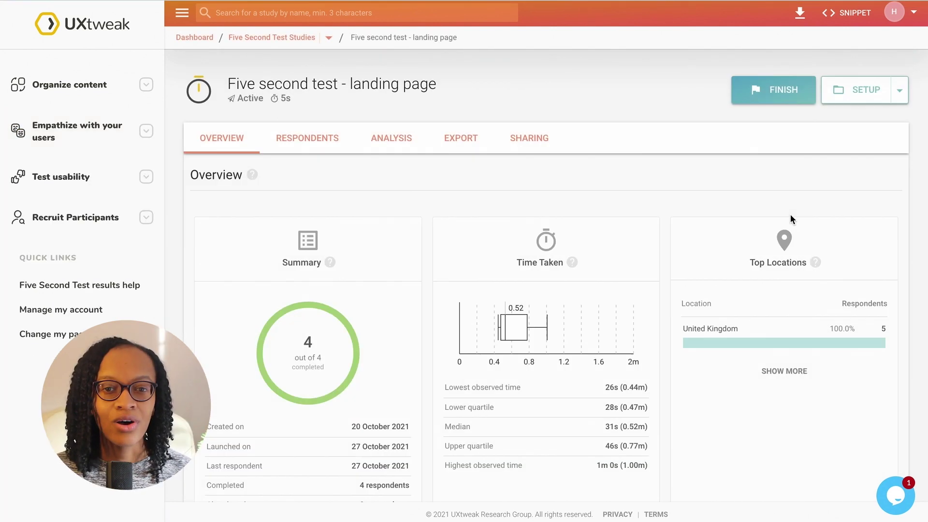
- Scroll the landing page test's results overview, then check its Respondents list and Analysis task statistics
{"action": "scroll", "coordinate": [888, 200], "scroll_direction": "down", "scroll_amount": 2}
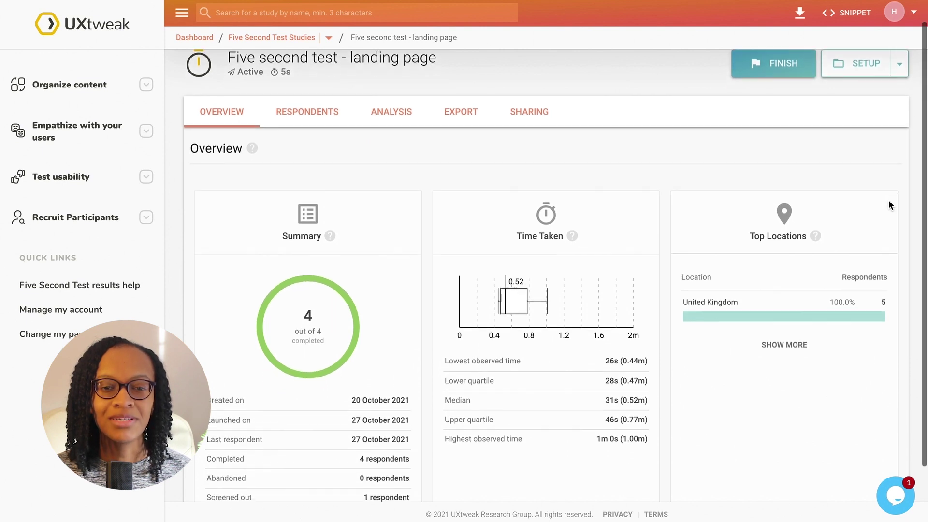
{"action": "scroll", "coordinate": [888, 205], "scroll_direction": "up", "scroll_amount": 1}
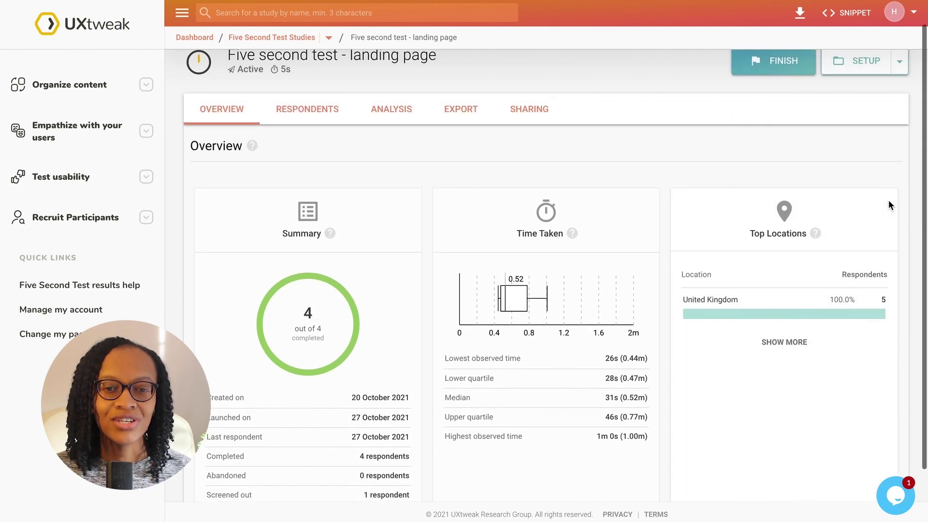
{"action": "left_click", "coordinate": [307, 121]}
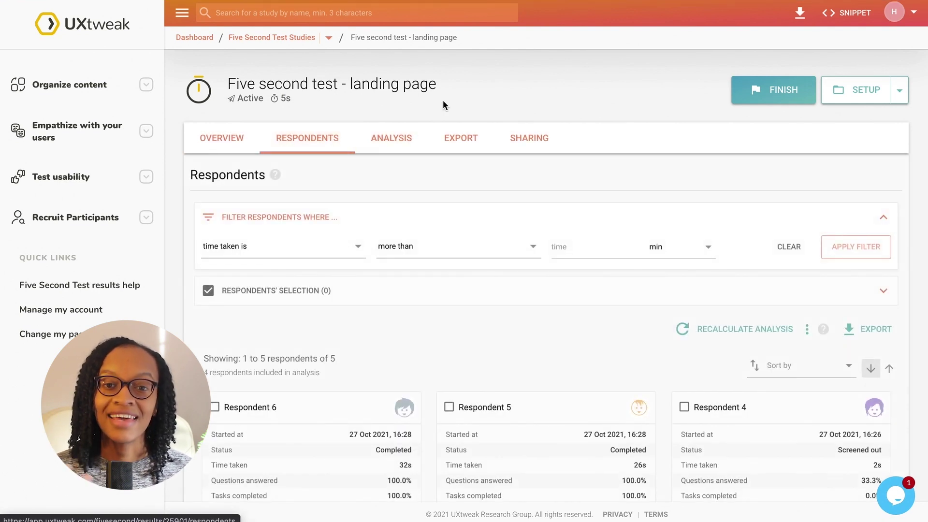
{"action": "left_click", "coordinate": [399, 147]}
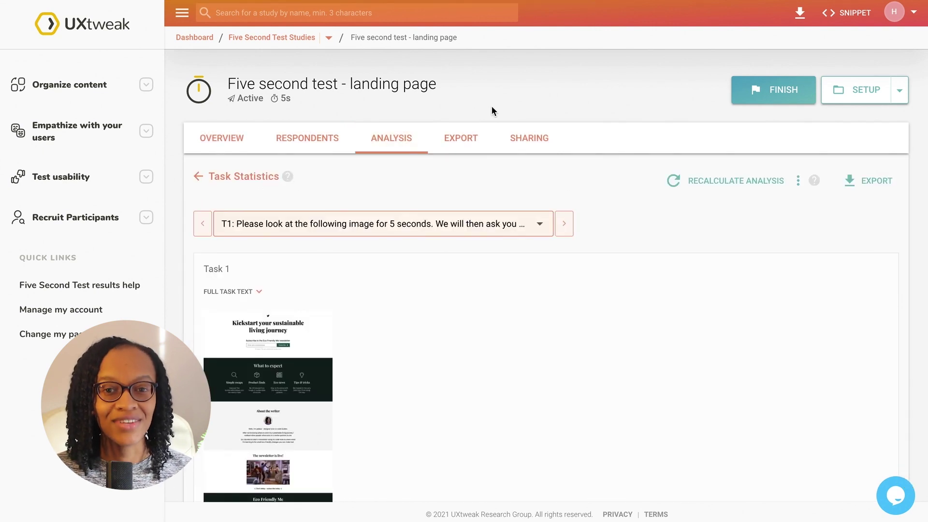
{"action": "left_click", "coordinate": [468, 138]}
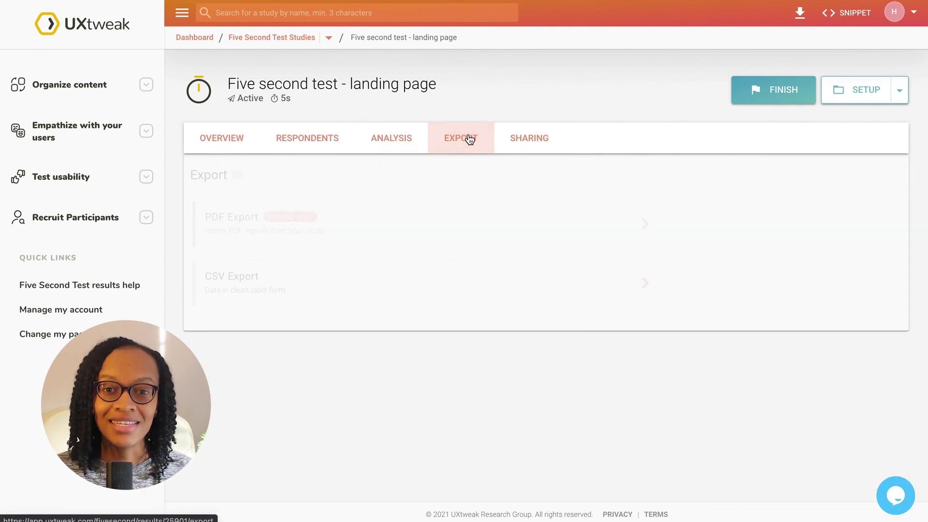
{"action": "left_click", "coordinate": [517, 280]}
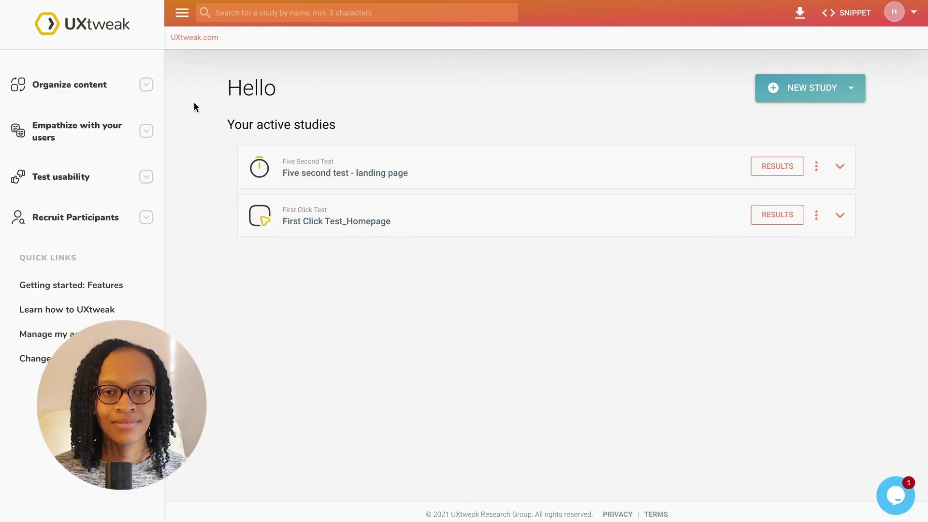
- Start a new Preference Test study and rename it 'Preference test - homepage design'
{"action": "left_click", "coordinate": [150, 138]}
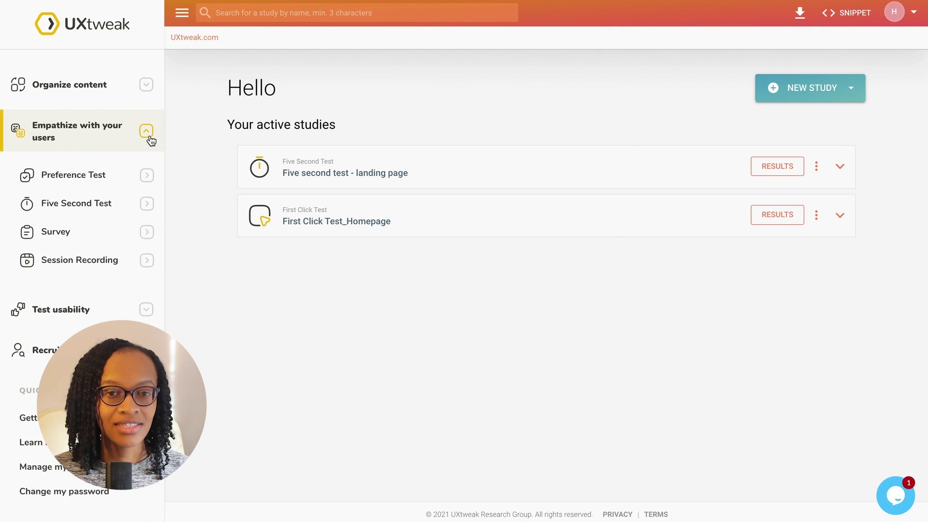
{"action": "left_click", "coordinate": [147, 177]}
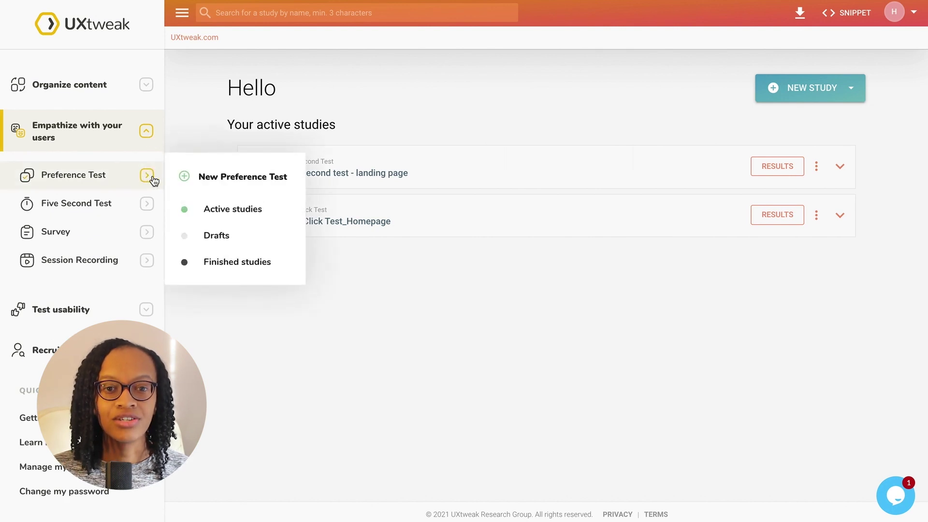
{"action": "left_click", "coordinate": [238, 178]}
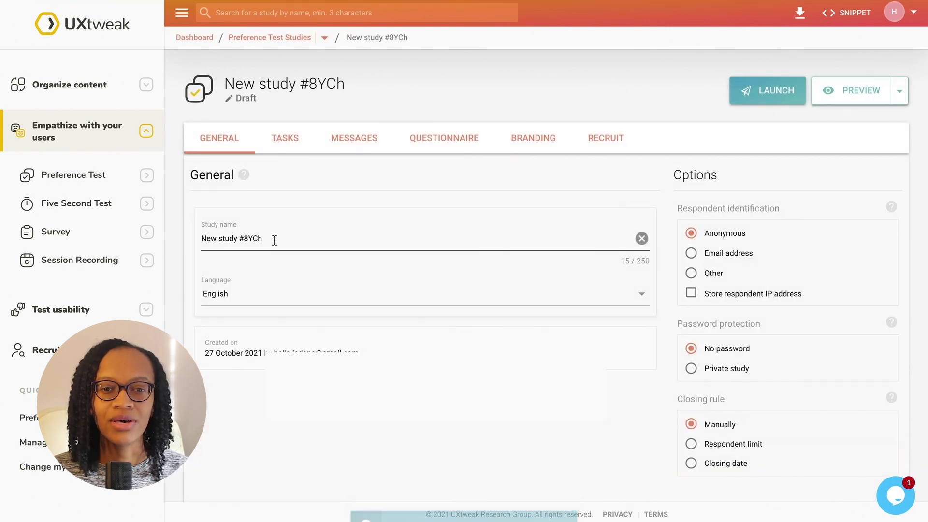
{"action": "left_click_drag", "start_coordinate": [274, 238], "coordinate": [190, 227]}
{"action": "type", "text": "Pr"}
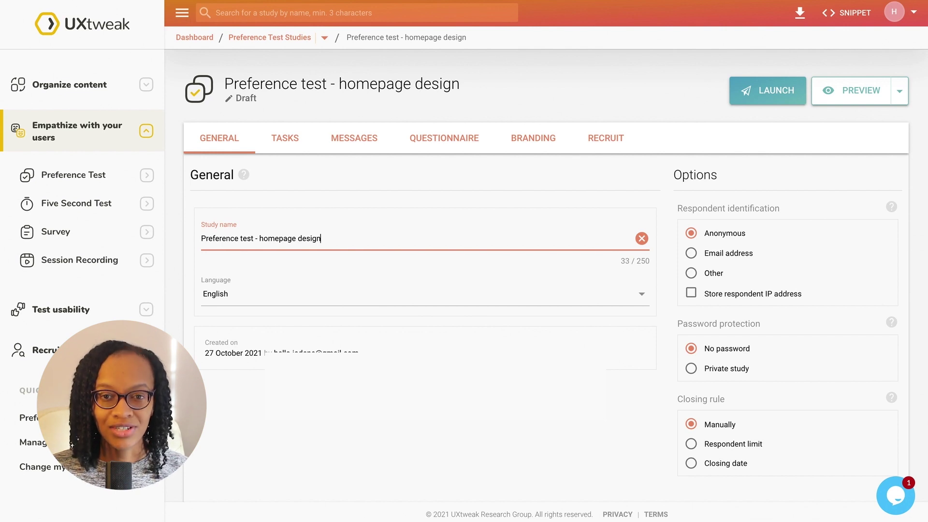
- Add Design 1 to the preference task using Desktop - 1.jpg from the Landing page folder
{"action": "left_click", "coordinate": [276, 139]}
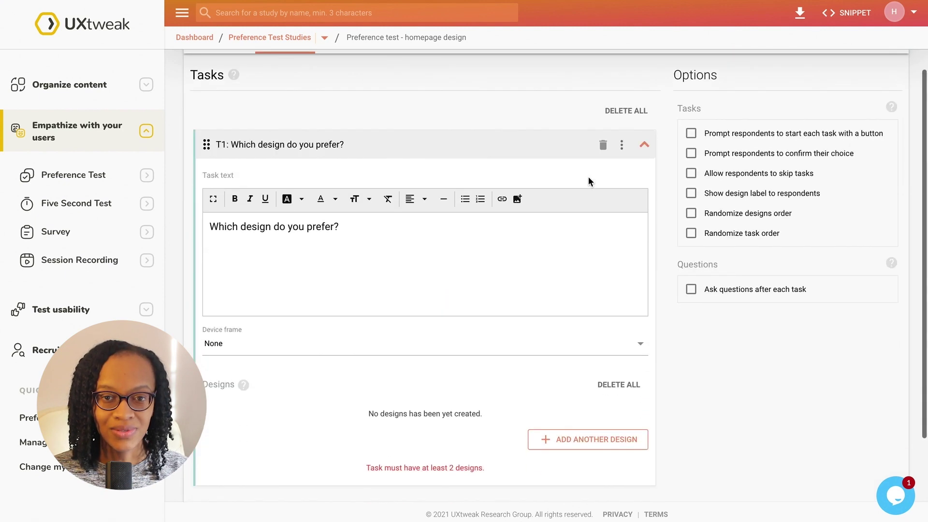
{"action": "scroll", "coordinate": [592, 251], "scroll_direction": "down", "scroll_amount": 2}
{"action": "left_click", "coordinate": [597, 352]}
{"action": "scroll", "coordinate": [643, 348], "scroll_direction": "down", "scroll_amount": 1}
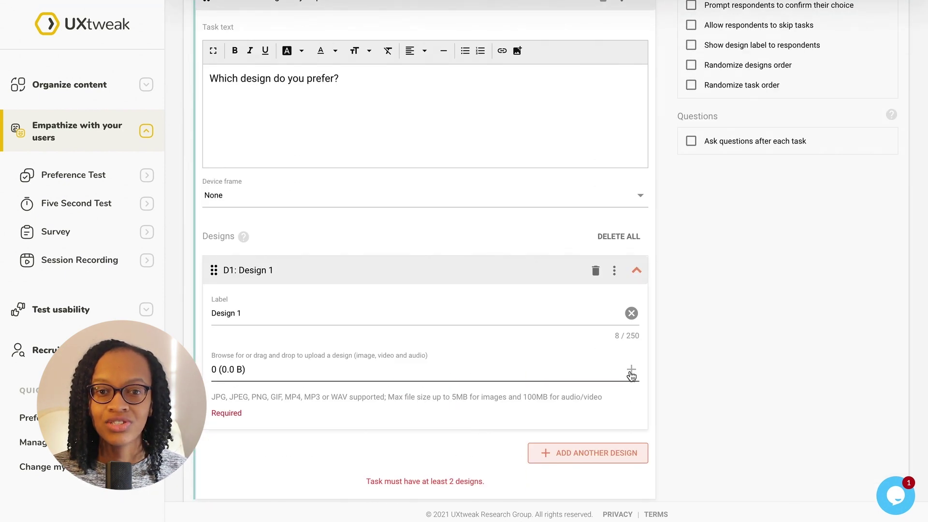
{"action": "left_click", "coordinate": [631, 369]}
{"action": "left_click", "coordinate": [522, 115]}
{"action": "left_click", "coordinate": [502, 291]}
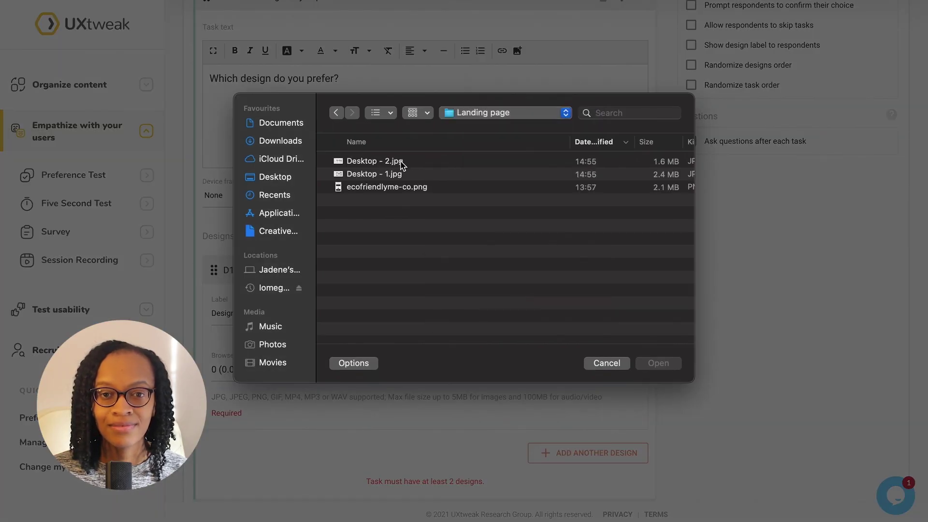
{"action": "left_click", "coordinate": [382, 175]}
{"action": "left_click", "coordinate": [658, 363]}
- Add Design 2 to the task using Desktop - 2.jpg
{"action": "scroll", "coordinate": [682, 367], "scroll_direction": "down", "scroll_amount": 2}
{"action": "left_click", "coordinate": [632, 401]}
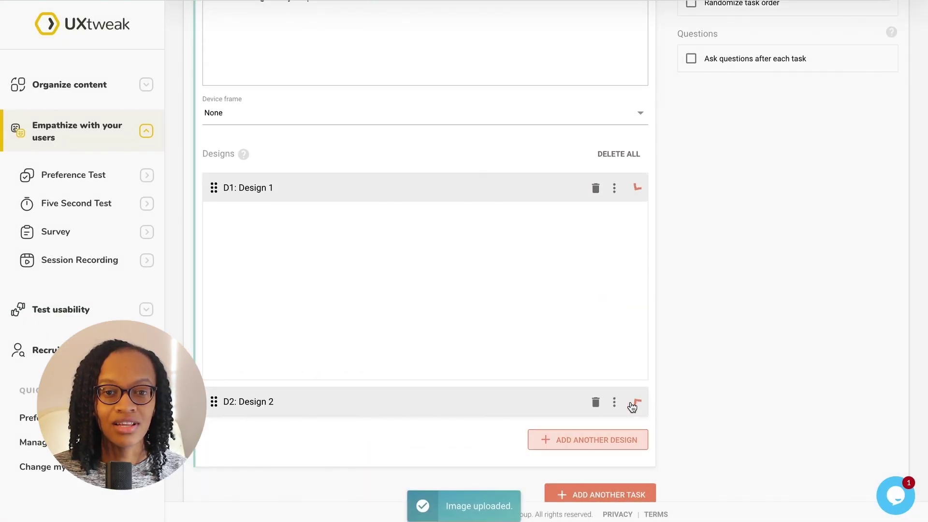
{"action": "left_click", "coordinate": [631, 323]}
{"action": "left_click", "coordinate": [410, 158]}
{"action": "left_click", "coordinate": [658, 357]}
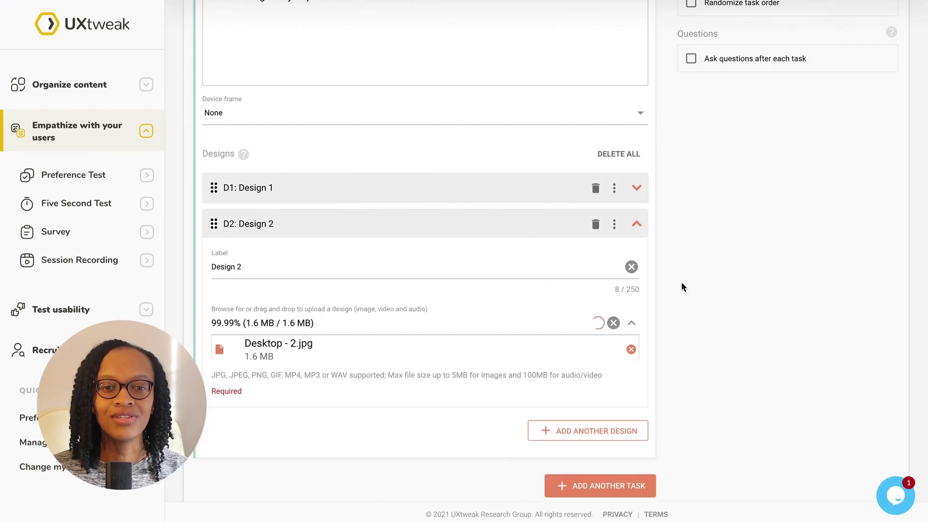
{"action": "left_click", "coordinate": [638, 224]}
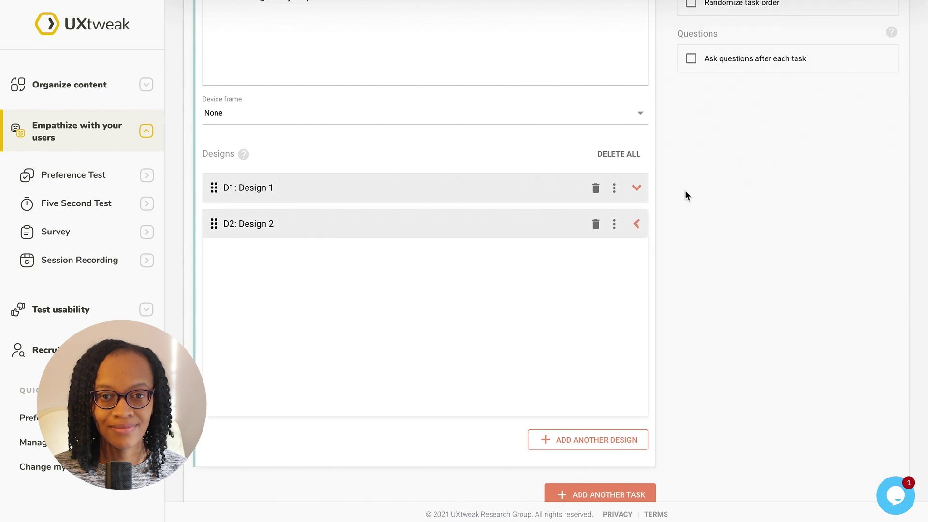
{"action": "scroll", "coordinate": [685, 191], "scroll_direction": "up", "scroll_amount": 5}
- Set the study's brand colour to #114250
{"action": "left_click", "coordinate": [553, 108]}
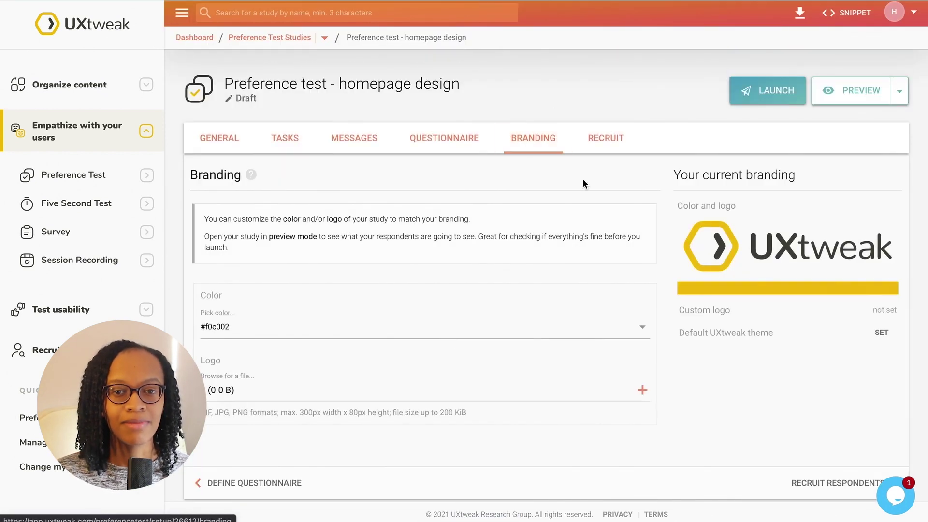
{"action": "left_click", "coordinate": [300, 331]}
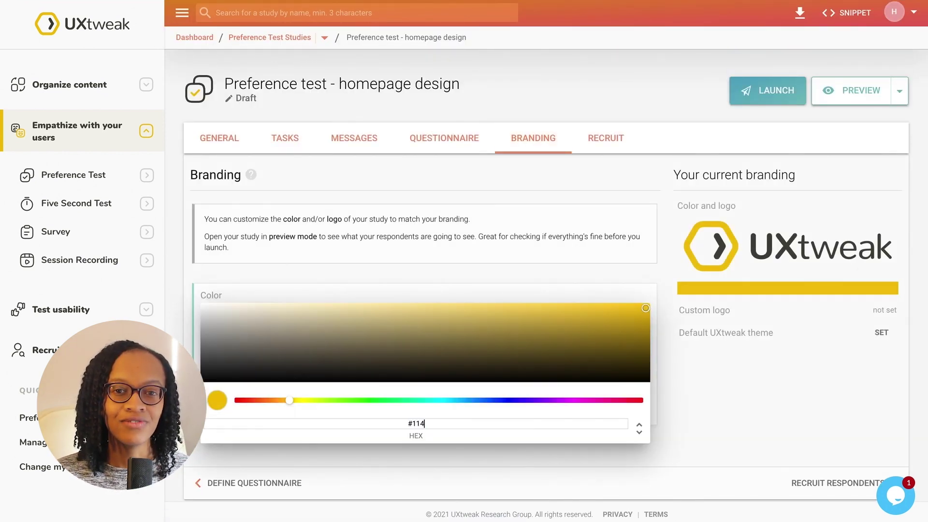
{"action": "type", "text": "#114250"}
{"action": "key", "text": "Return"}
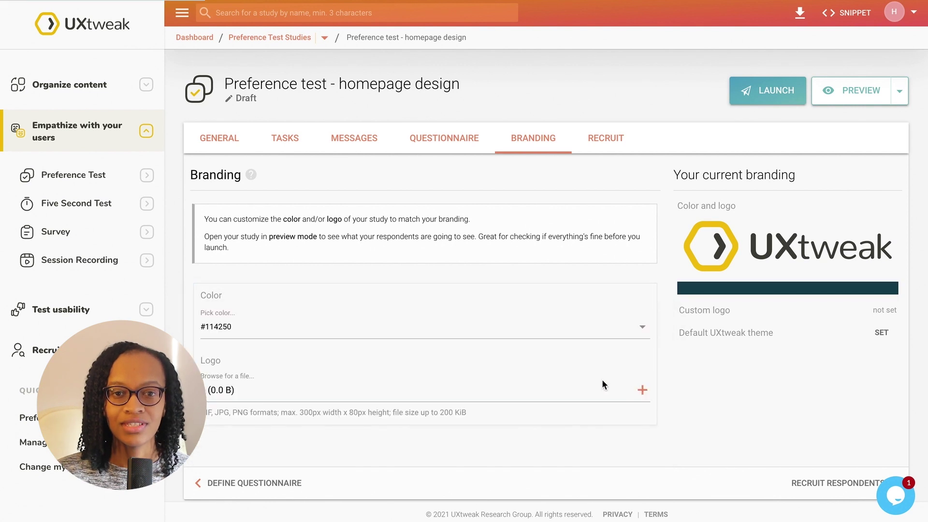
- Upload Eco-Logo.png from the Logo folder as the study logo
{"action": "left_click", "coordinate": [642, 389]}
{"action": "left_click", "coordinate": [505, 112]}
{"action": "left_click", "coordinate": [485, 291]}
{"action": "left_click", "coordinate": [408, 164]}
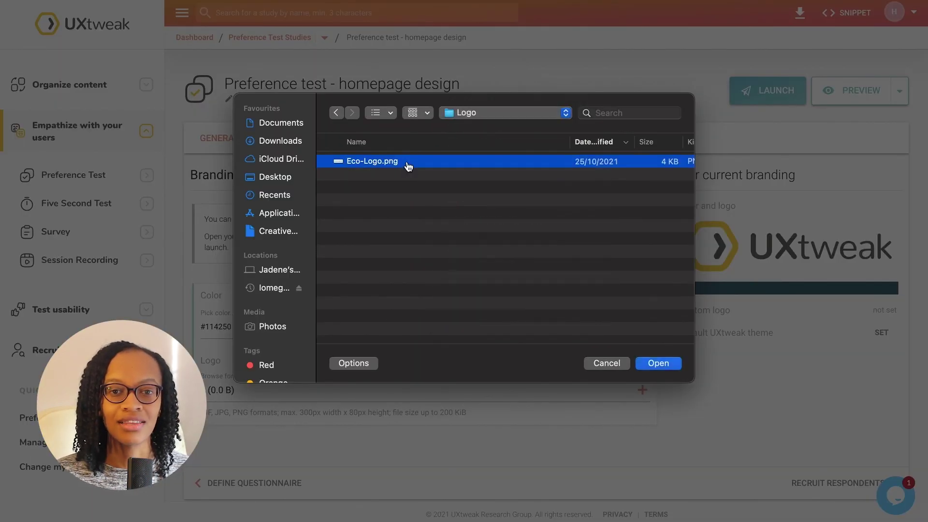
{"action": "left_click", "coordinate": [408, 164]}
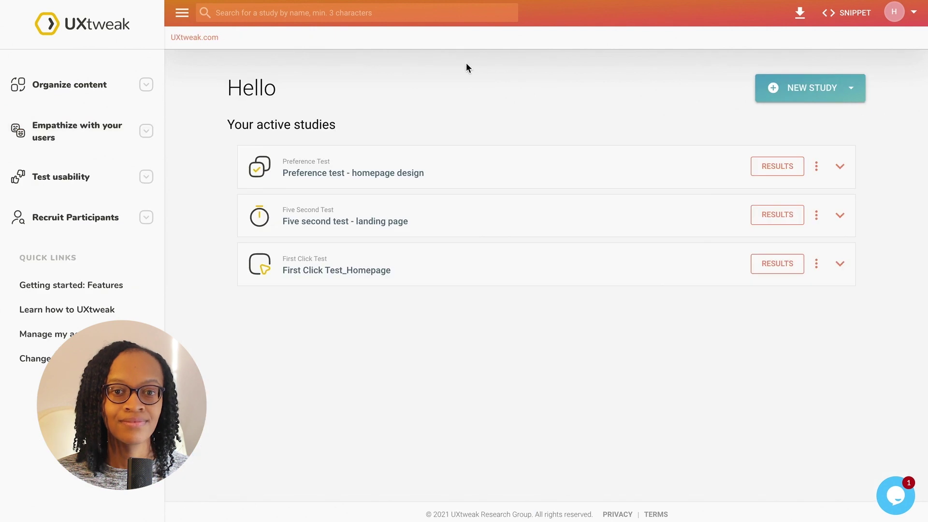
- Open the homepage design preference test results, review its 11 respondents, then go to Analysis
{"action": "left_click", "coordinate": [781, 171]}
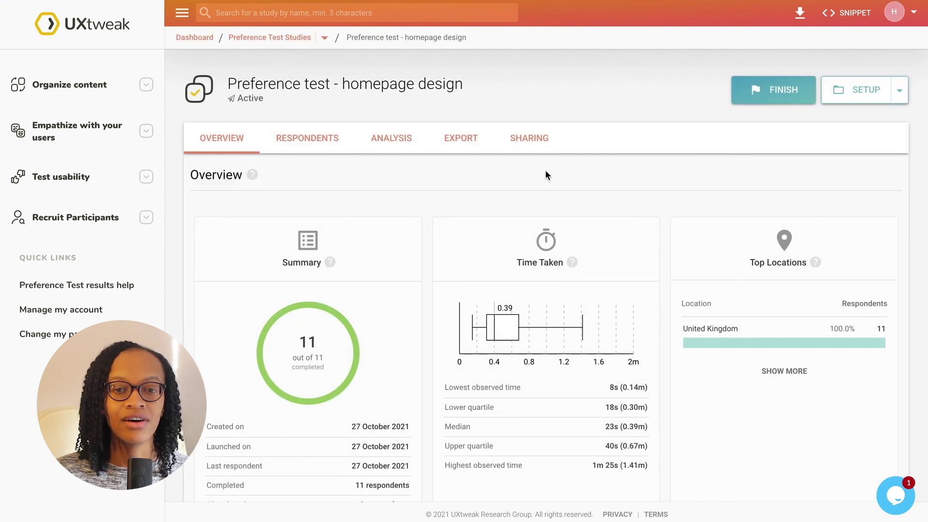
{"action": "left_click", "coordinate": [332, 150]}
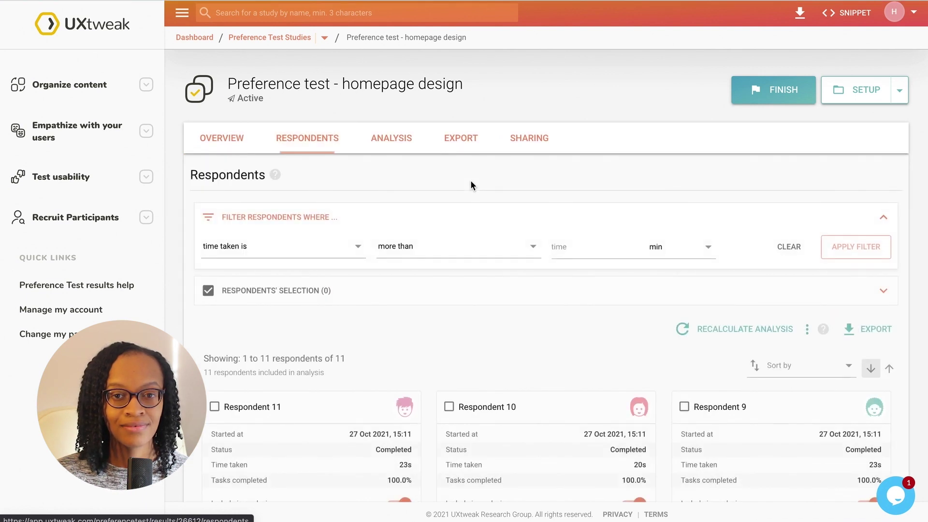
{"action": "scroll", "coordinate": [471, 182], "scroll_direction": "down", "scroll_amount": 2}
{"action": "scroll", "coordinate": [471, 181], "scroll_direction": "down", "scroll_amount": 2}
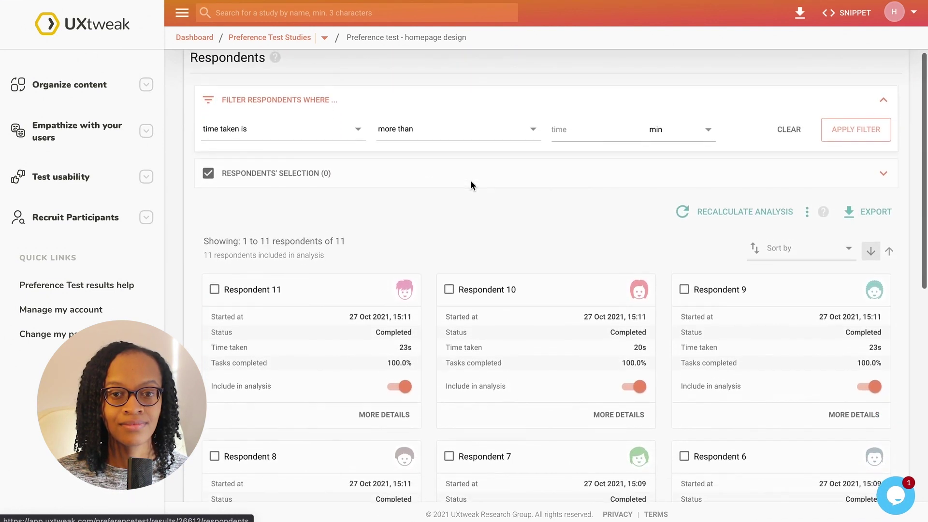
{"action": "scroll", "coordinate": [471, 182], "scroll_direction": "up", "scroll_amount": 3}
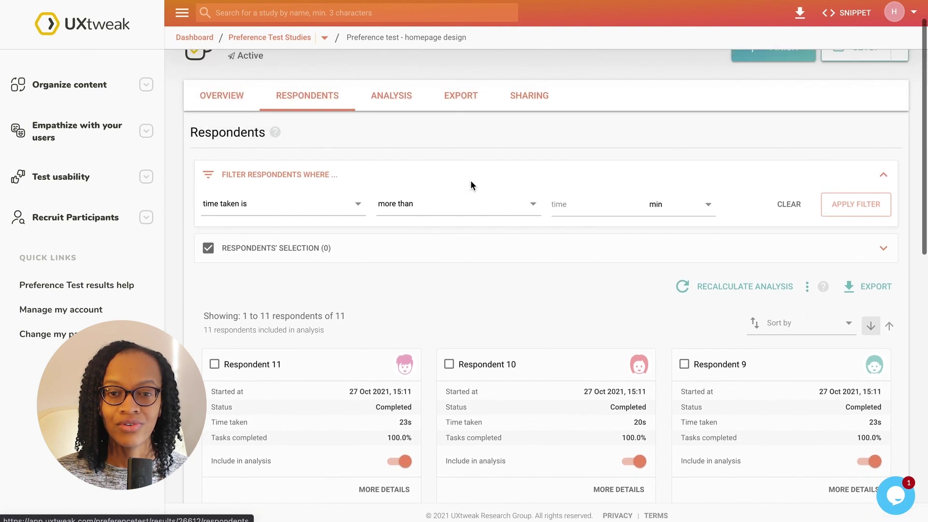
{"action": "left_click", "coordinate": [406, 129]}
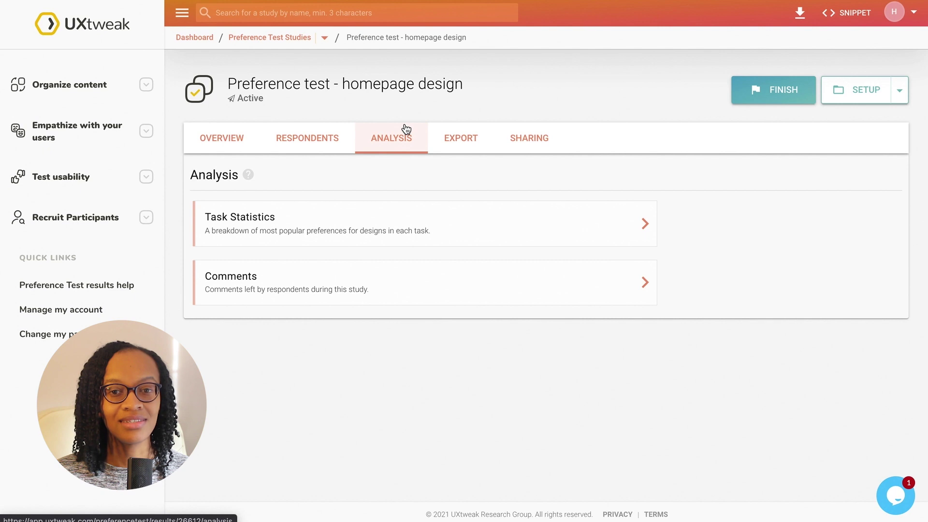
{"action": "left_click", "coordinate": [474, 230]}
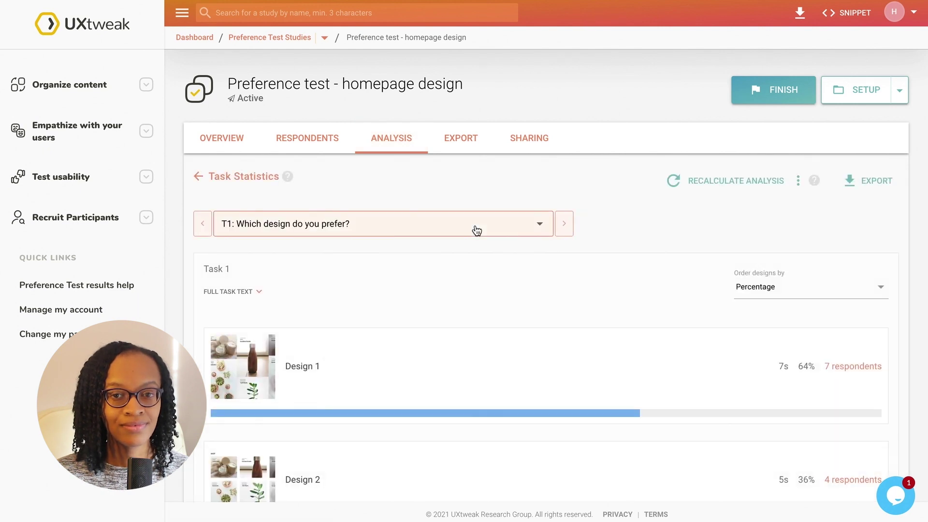